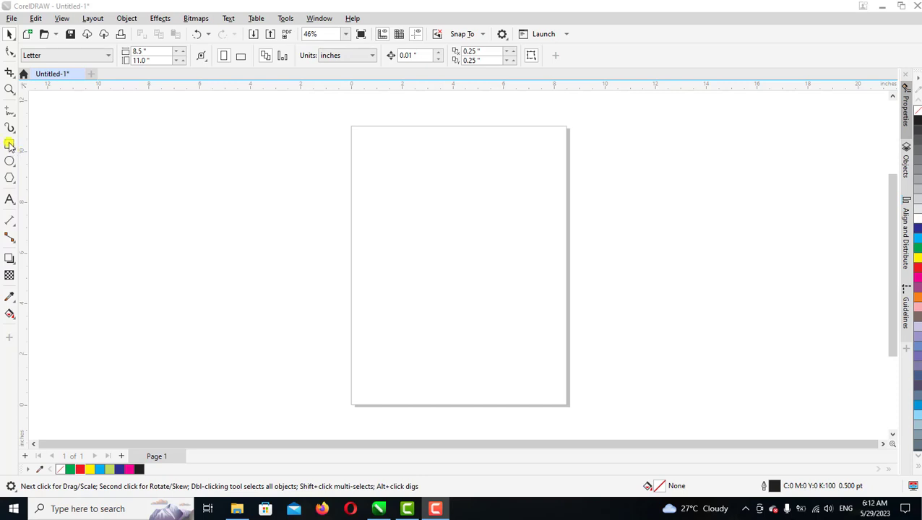
Choose the standard Rectangle tool (F6) from the rectangle tools flyout.
{"action": "left_click", "coordinate": [9, 145]}
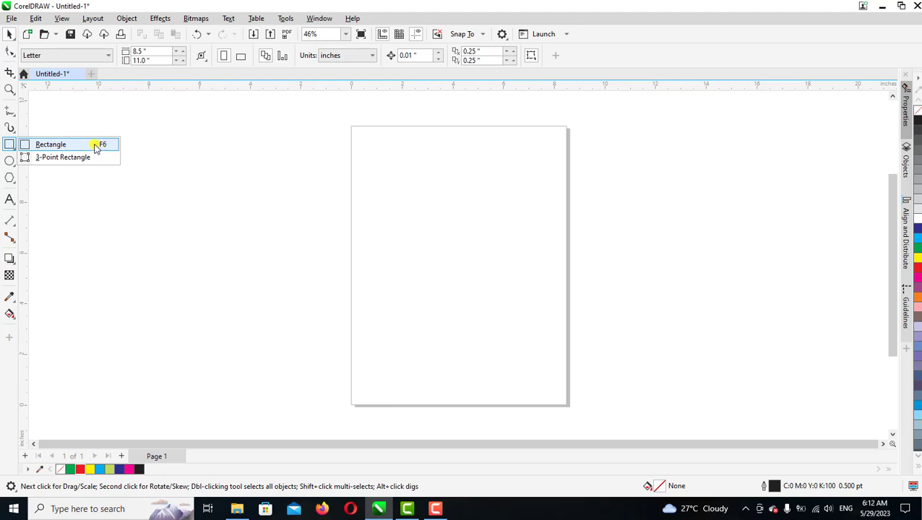
{"action": "left_click", "coordinate": [96, 147]}
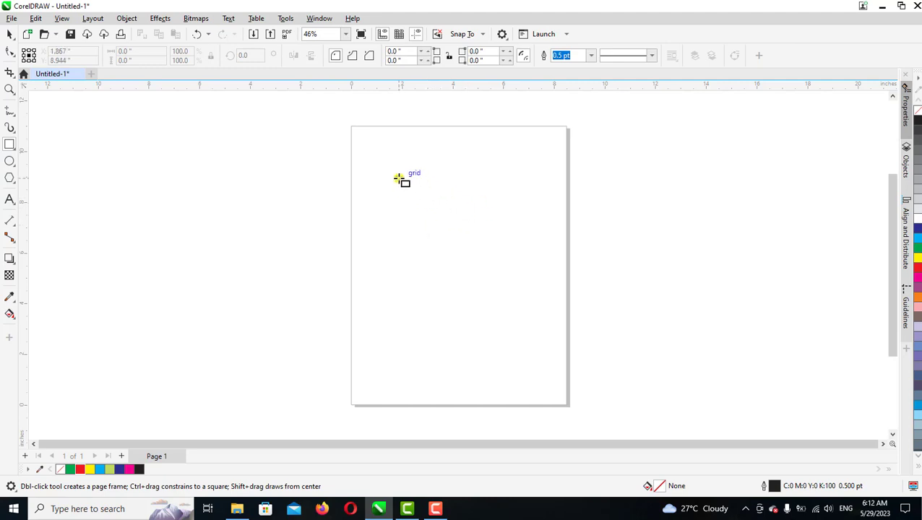
Drag out a rectangle near the page top and set its Object Size to 7 in wide by 3 in tall.
{"action": "mouse_move", "coordinate": [401, 179]}
{"action": "left_mouse_down"}
{"action": "mouse_move", "coordinate": [405, 225]}
{"action": "mouse_move", "coordinate": [551, 227]}
{"action": "mouse_move", "coordinate": [547, 202]}
{"action": "mouse_move", "coordinate": [547, 228]}
{"action": "left_mouse_up"}
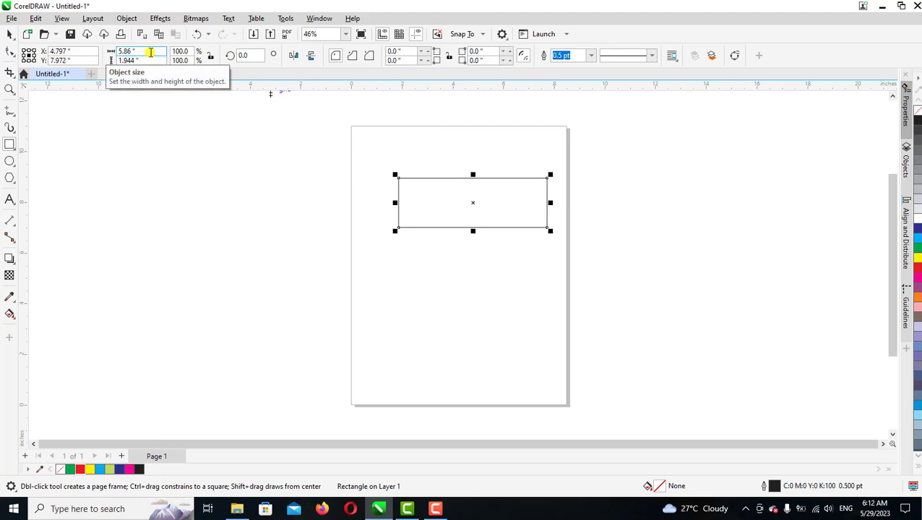
{"action": "left_click_drag", "start_coordinate": [155, 52], "coordinate": [108, 52]}
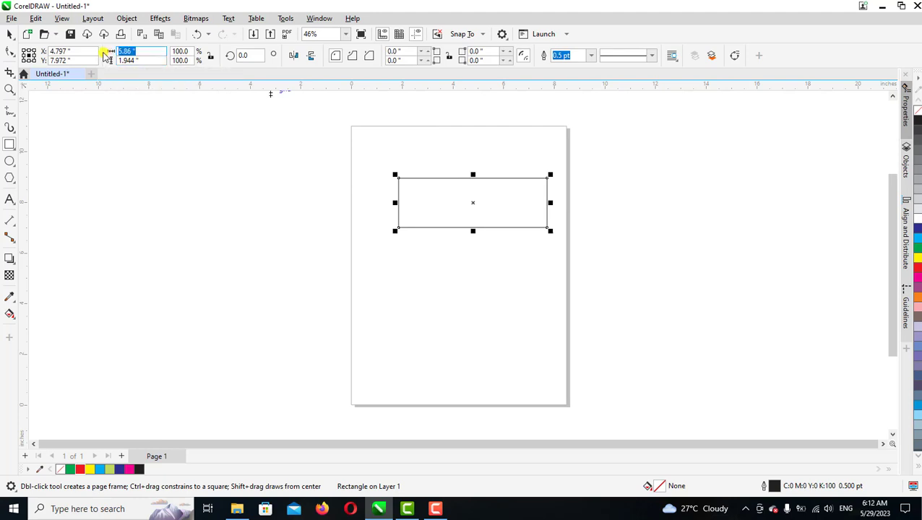
{"action": "type", "text": "7"}
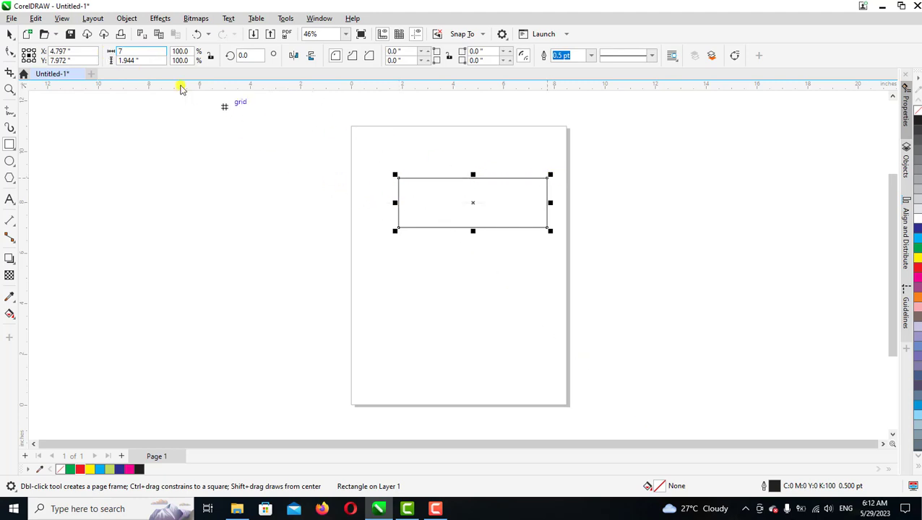
{"action": "left_click", "coordinate": [152, 60]}
{"action": "left_click_drag", "start_coordinate": [151, 60], "coordinate": [105, 50]}
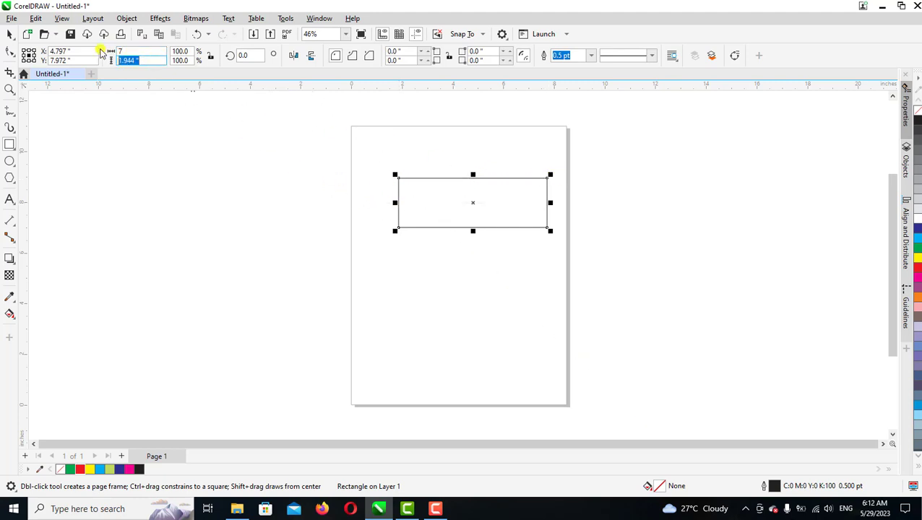
{"action": "type", "text": "3"}
{"action": "key", "text": "Return"}
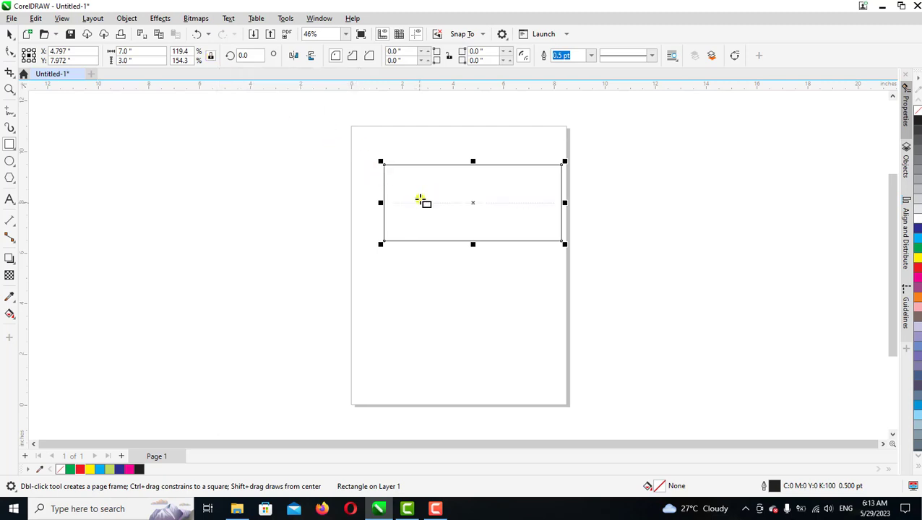
Change the rectangle's width from 7 to 6 inches.
{"action": "left_click_drag", "start_coordinate": [130, 50], "coordinate": [118, 50]}
{"action": "type", "text": "6"}
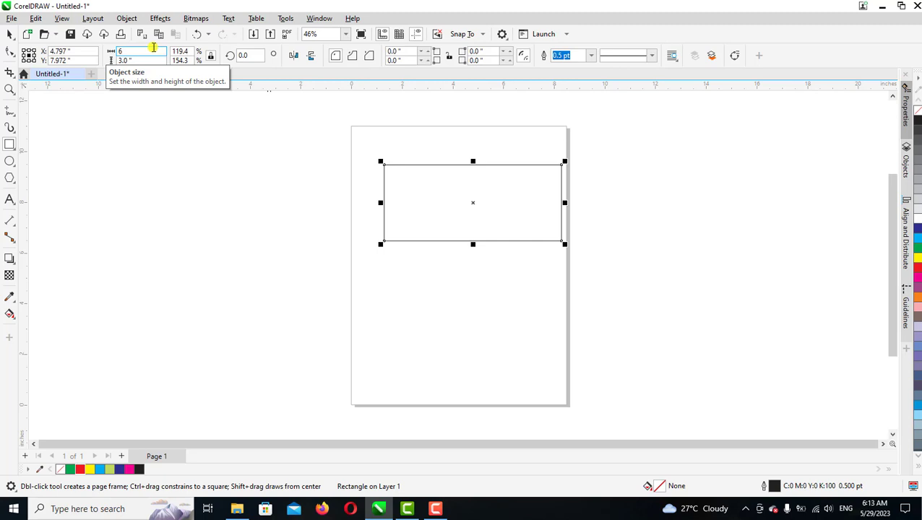
{"action": "key", "text": "Return"}
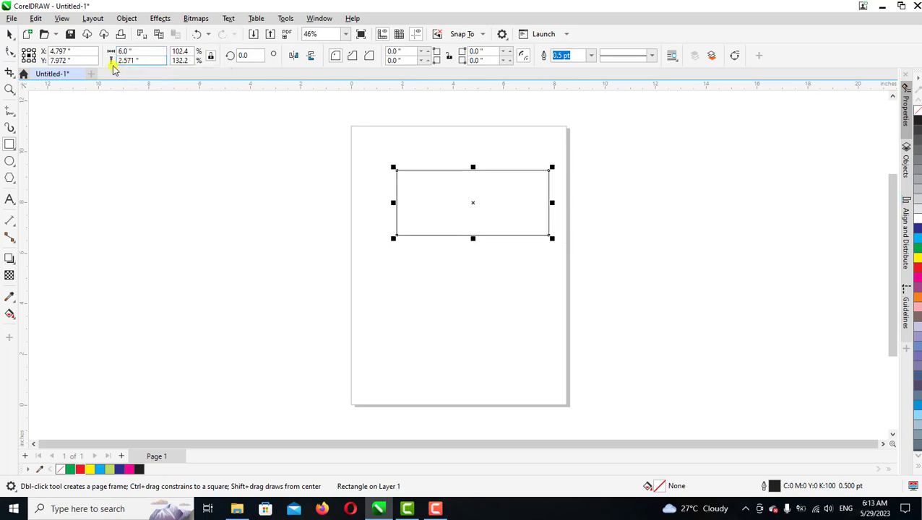
{"action": "double_click", "coordinate": [125, 62]}
{"action": "double_click", "coordinate": [124, 52]}
Turn off Lock Ratio and restore the height to 3 inches, keeping the 6-inch width.
{"action": "left_click", "coordinate": [210, 55]}
{"action": "left_click", "coordinate": [142, 58]}
{"action": "double_click", "coordinate": [152, 60]}
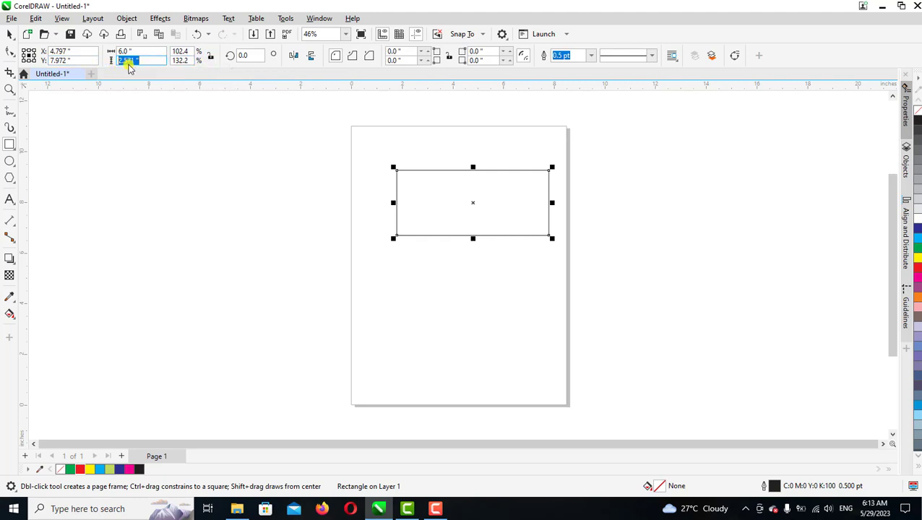
{"action": "type", "text": "3"}
{"action": "key", "text": "Return"}
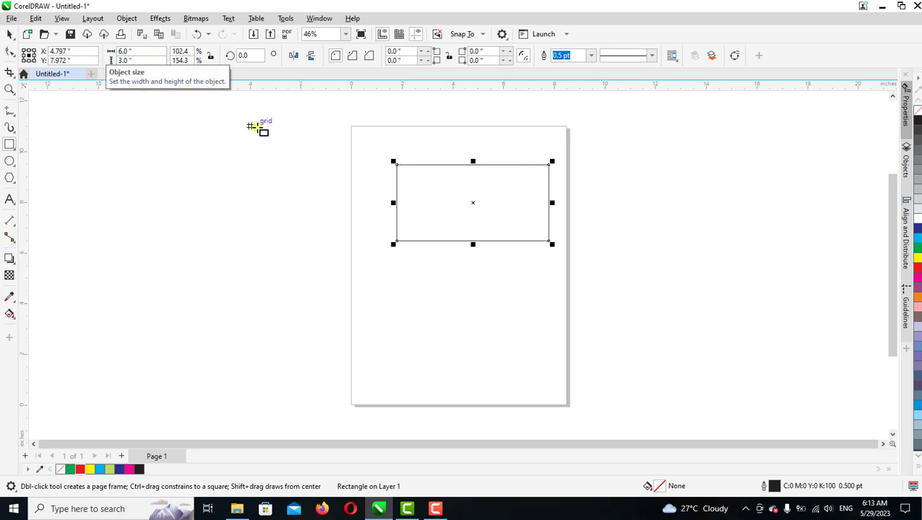
{"action": "left_click", "coordinate": [123, 52]}
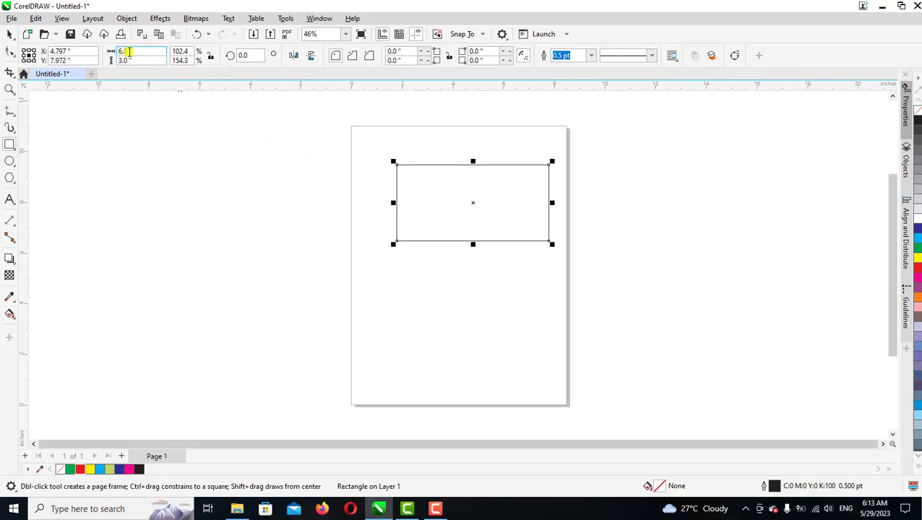
{"action": "key", "text": "Return"}
{"action": "double_click", "coordinate": [394, 56]}
{"action": "type", "text": "1"}
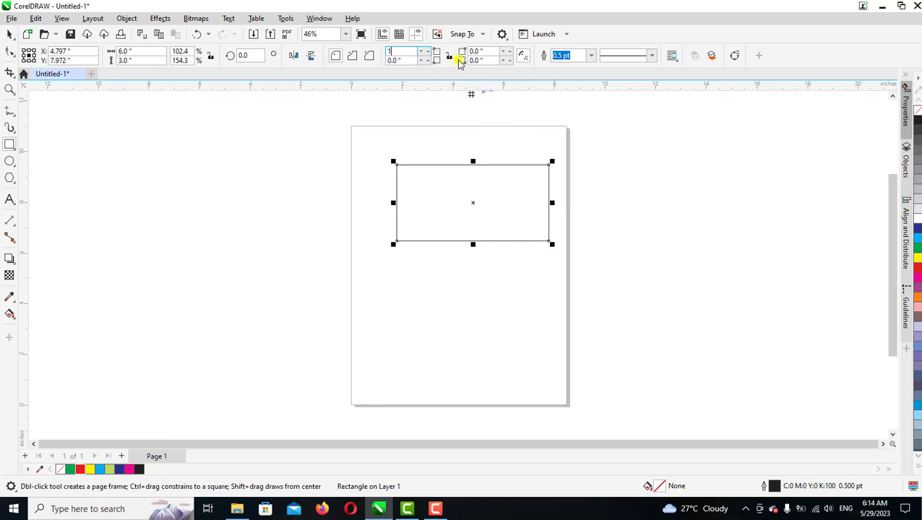
{"action": "left_click", "coordinate": [335, 57]}
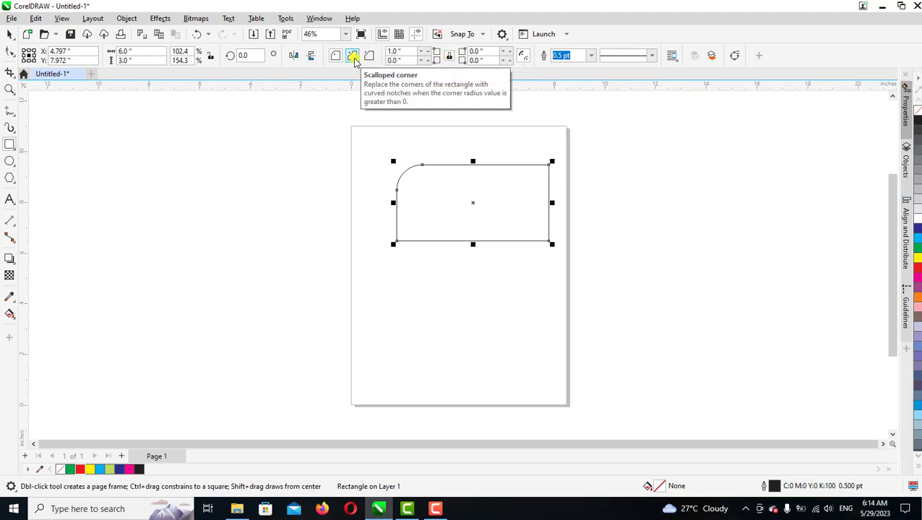
{"action": "left_click", "coordinate": [354, 56]}
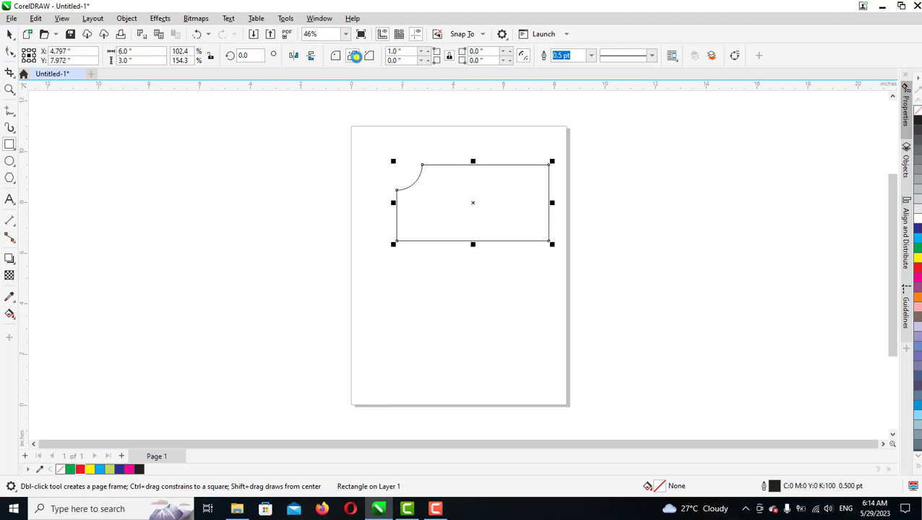
{"action": "left_click", "coordinate": [196, 36]}
{"action": "left_click", "coordinate": [197, 36]}
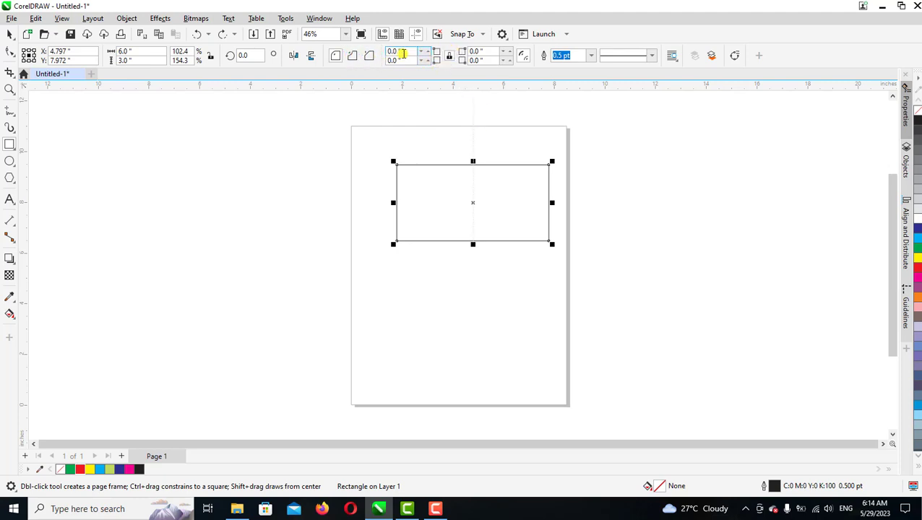
Try 1-inch scalloped, then chamfered, corners on all four corners, and undo back to square.
{"action": "double_click", "coordinate": [405, 53]}
{"action": "type", "text": "1"}
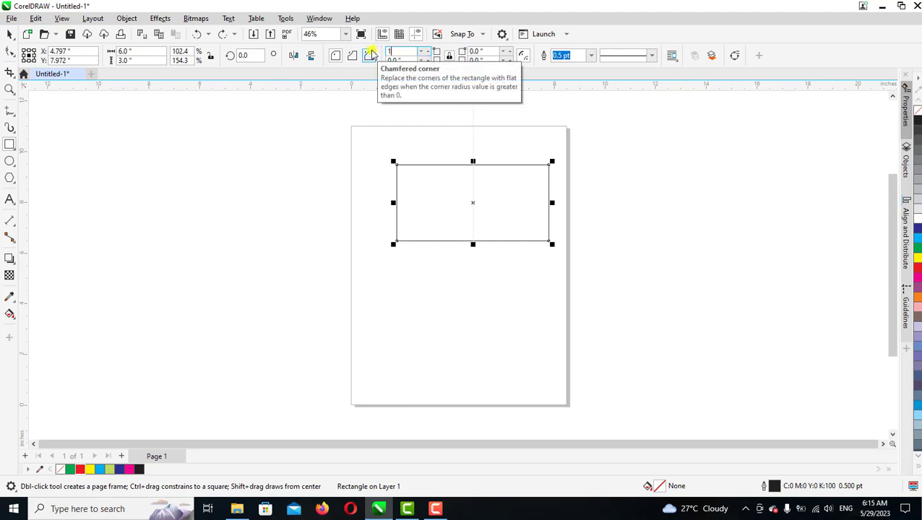
{"action": "left_click", "coordinate": [353, 58]}
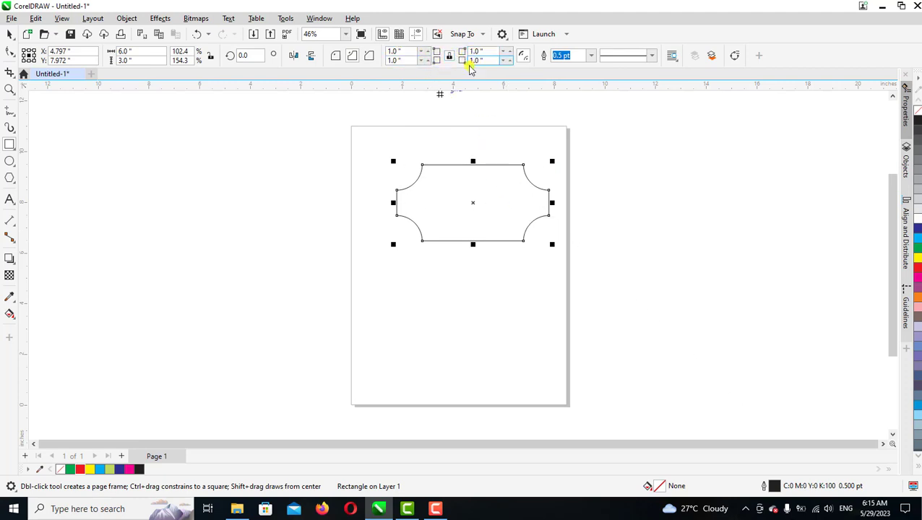
{"action": "left_click", "coordinate": [370, 60]}
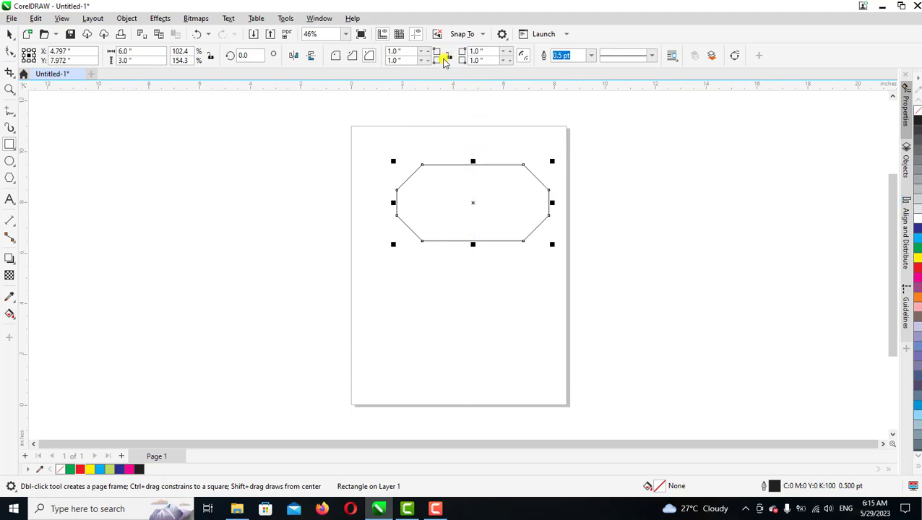
{"action": "left_click", "coordinate": [198, 34]}
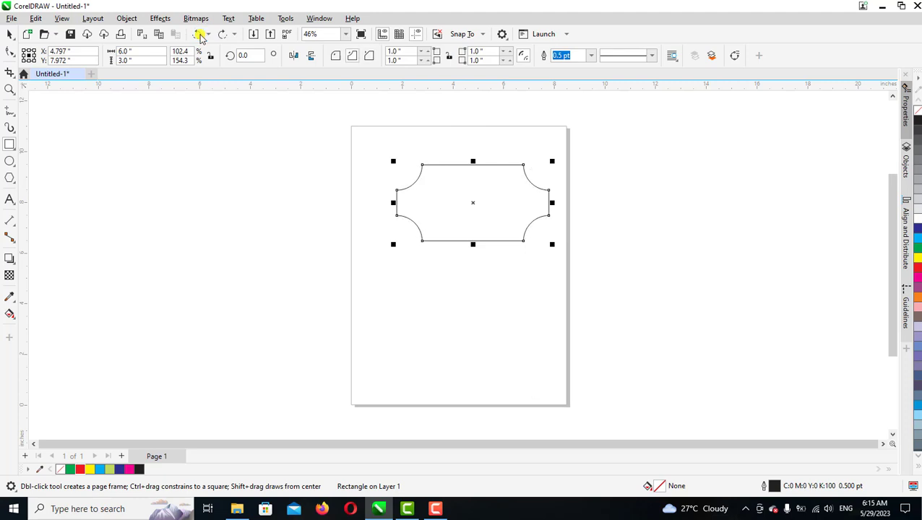
{"action": "left_click", "coordinate": [198, 34]}
{"action": "left_click", "coordinate": [198, 34]}
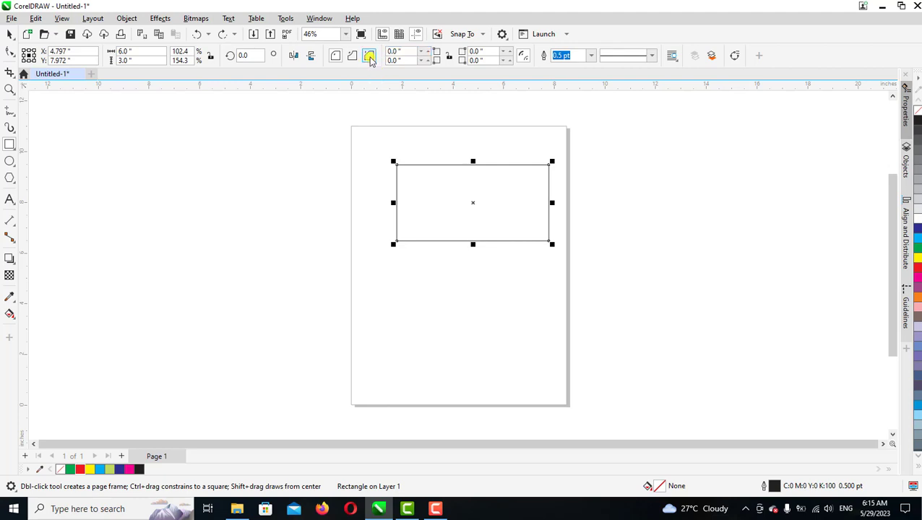
Chamfer only the top-left corner at 0.5 inch, then set its size back to 0.
{"action": "left_click", "coordinate": [388, 52]}
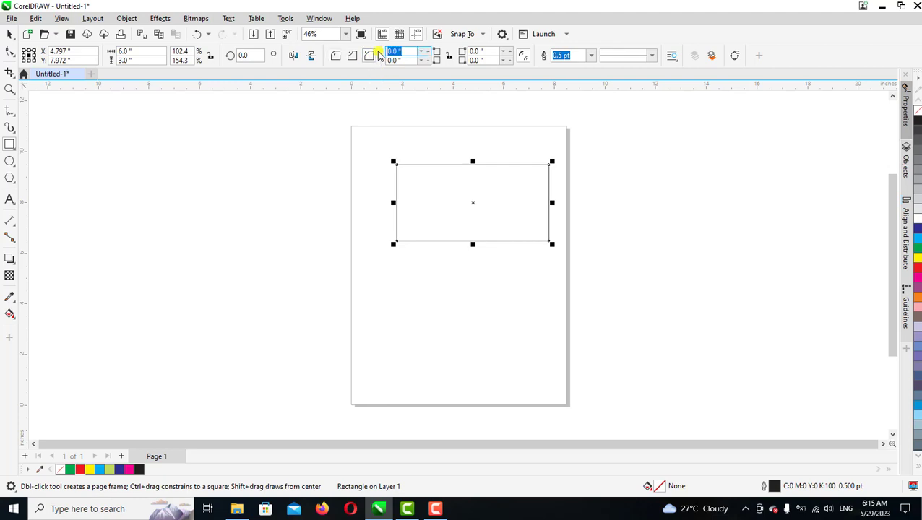
{"action": "type", "text": "1"}
{"action": "left_click", "coordinate": [370, 58]}
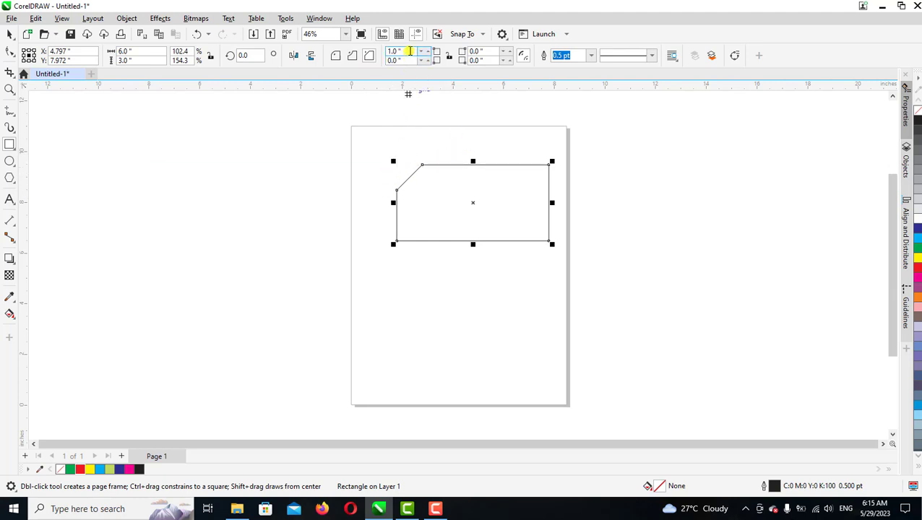
{"action": "type", "text": "0.5"}
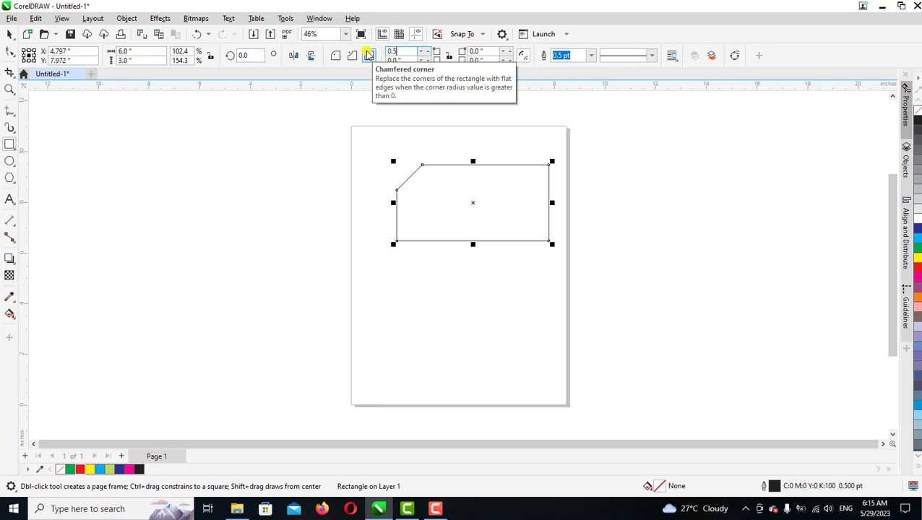
{"action": "key", "text": "Return"}
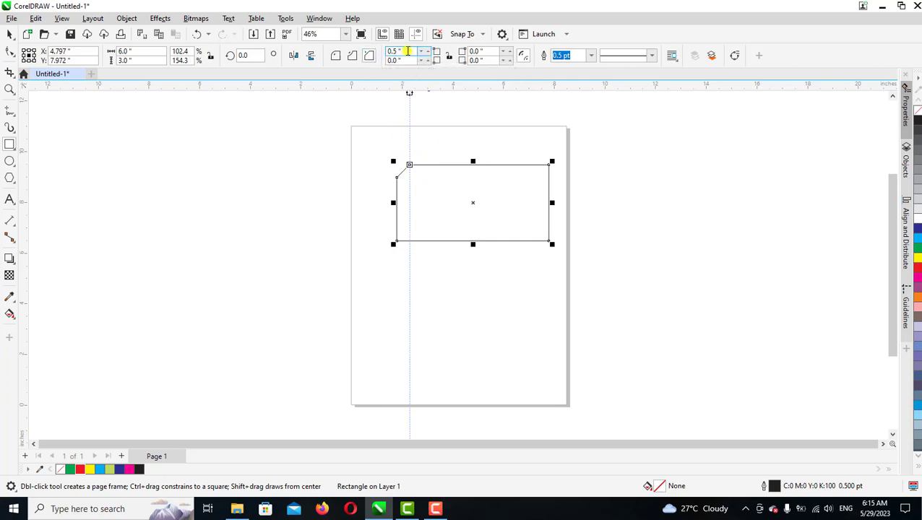
{"action": "left_click_drag", "start_coordinate": [408, 50], "coordinate": [381, 56]}
{"action": "type", "text": "0"}
{"action": "key", "text": "Return"}
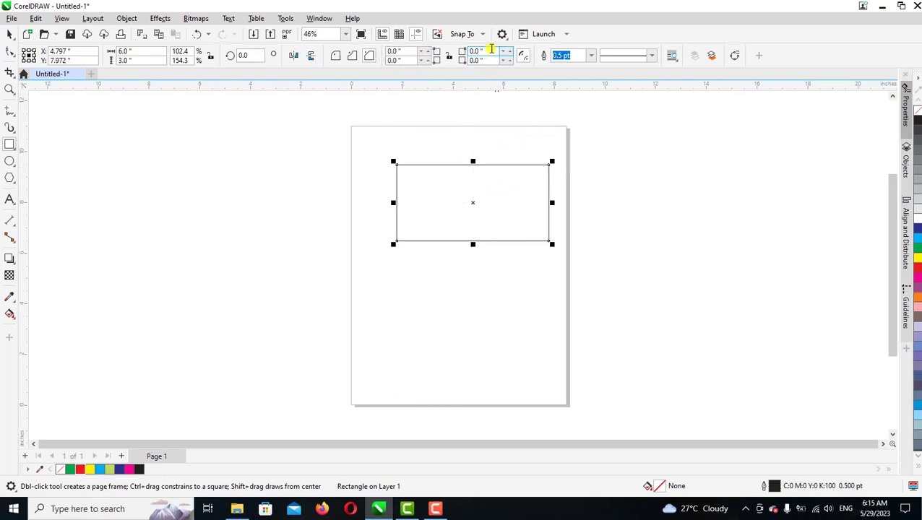
Give the top-right corner a 0.5-inch scalloped curve, then reset its radius to 0.
{"action": "left_click", "coordinate": [355, 57]}
{"action": "left_click_drag", "start_coordinate": [490, 49], "coordinate": [469, 52]}
{"action": "type", "text": "0.5"}
{"action": "left_click", "coordinate": [355, 62]}
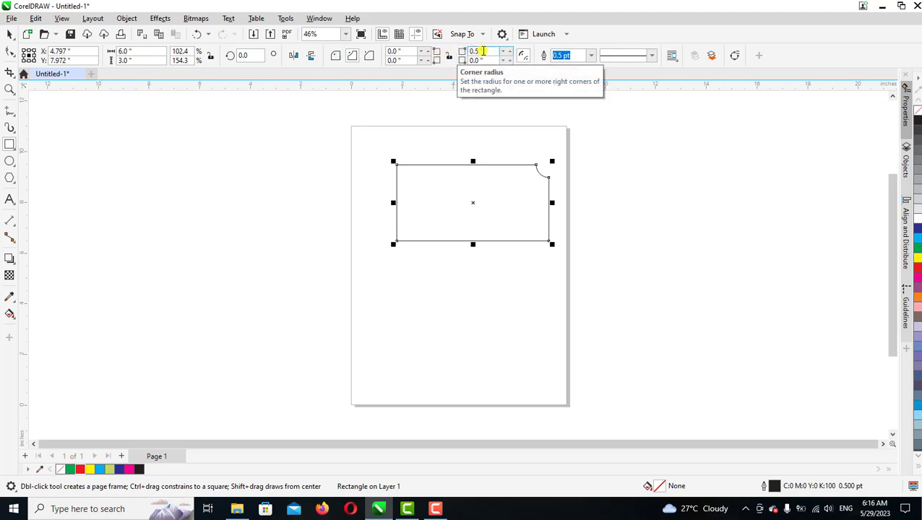
{"action": "left_click_drag", "start_coordinate": [497, 52], "coordinate": [456, 53]}
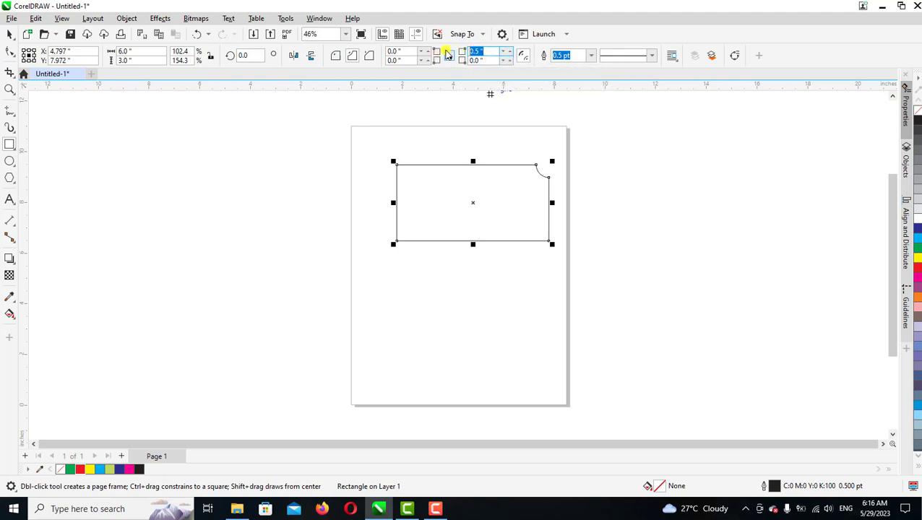
{"action": "type", "text": "0"}
{"action": "key", "text": "Return"}
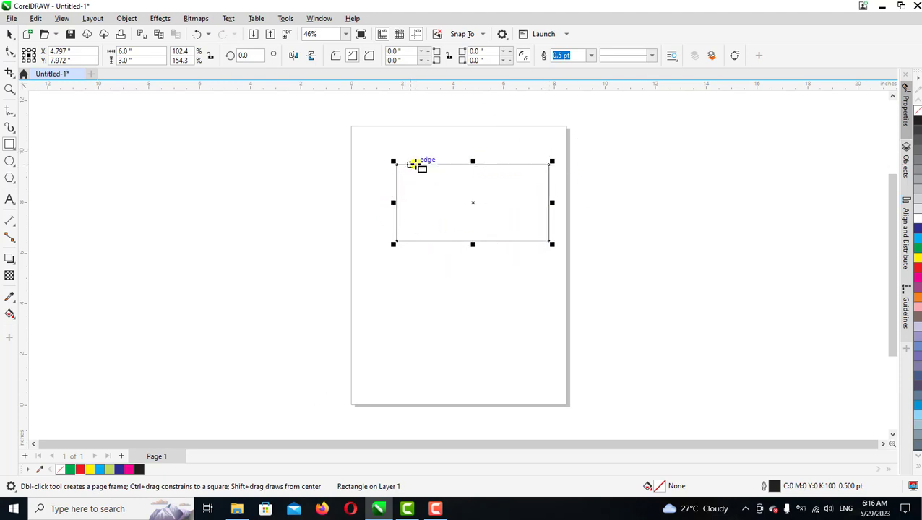
Dismiss the outline width list and select the rectangle with the Pick tool.
{"action": "left_click", "coordinate": [593, 55]}
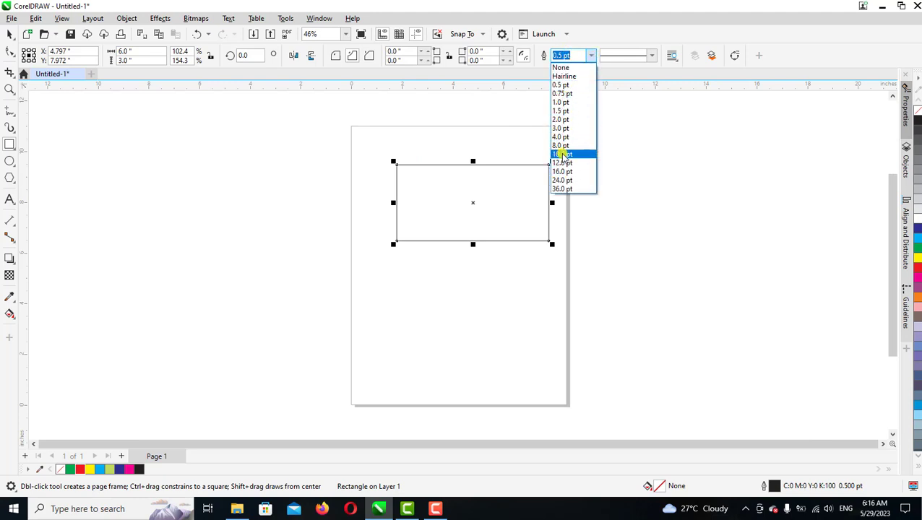
{"action": "key", "text": "Escape"}
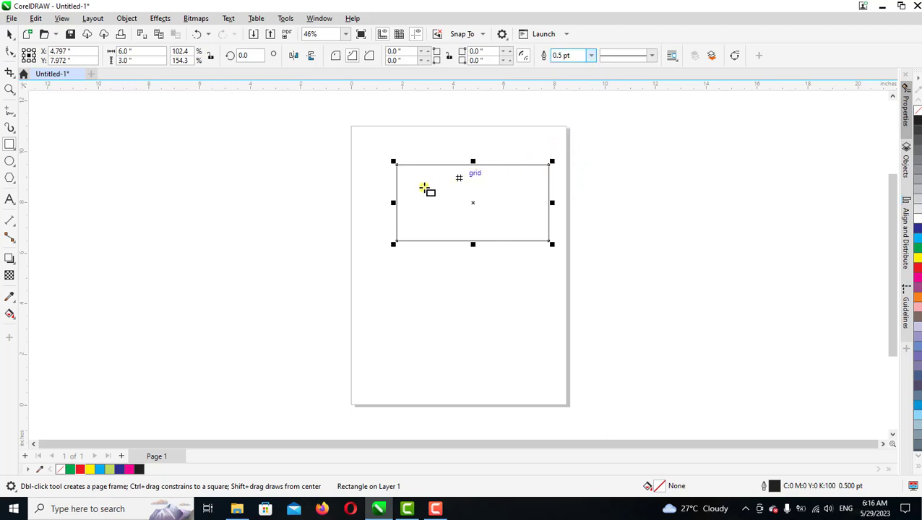
{"action": "left_click", "coordinate": [11, 33]}
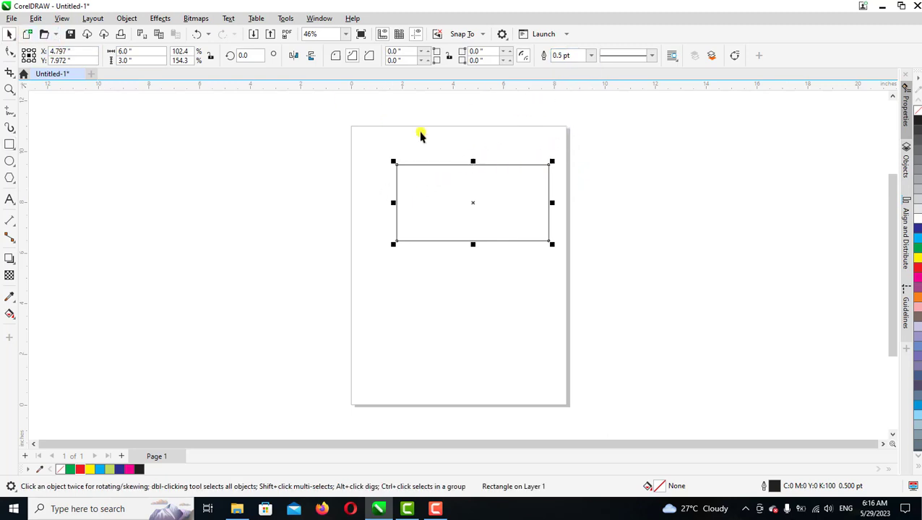
{"action": "left_click", "coordinate": [469, 142]}
{"action": "left_click", "coordinate": [477, 165]}
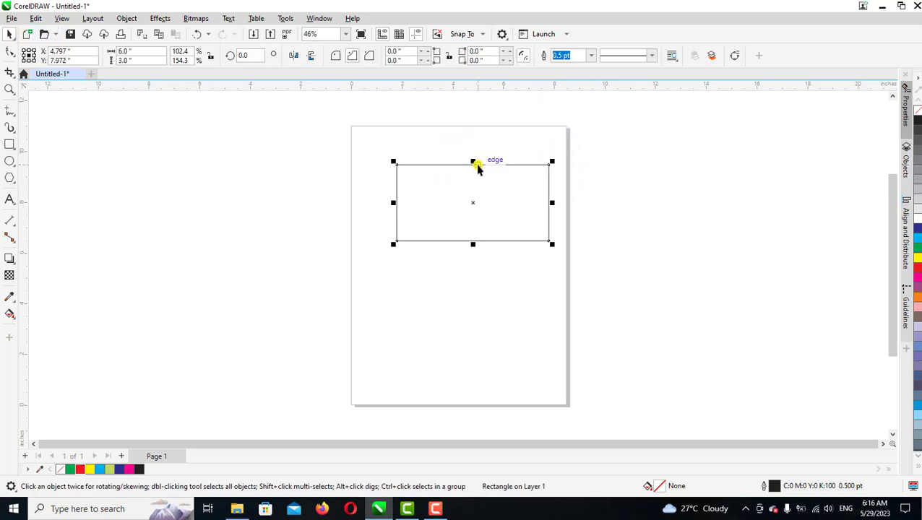
Give the rectangle an 8.0 pt dotted outline, nudge it lower, then delete it.
{"action": "left_click", "coordinate": [591, 56]}
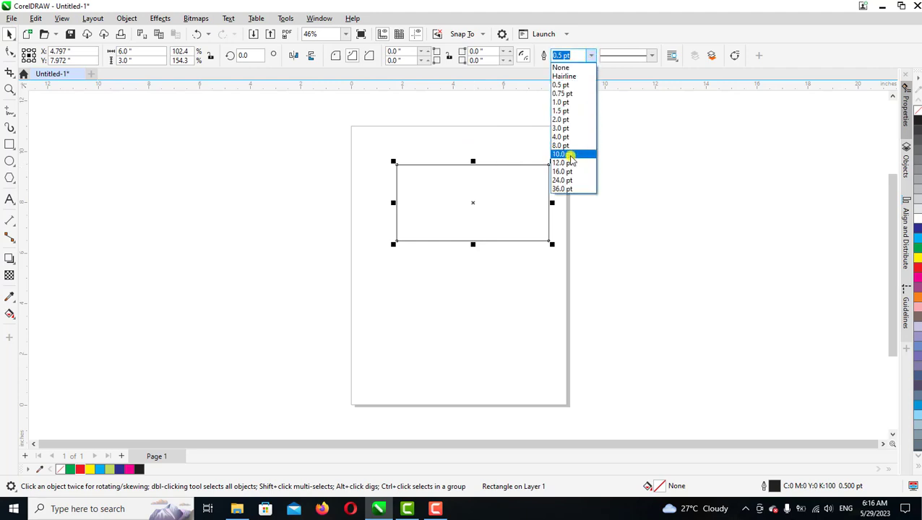
{"action": "left_click", "coordinate": [562, 145]}
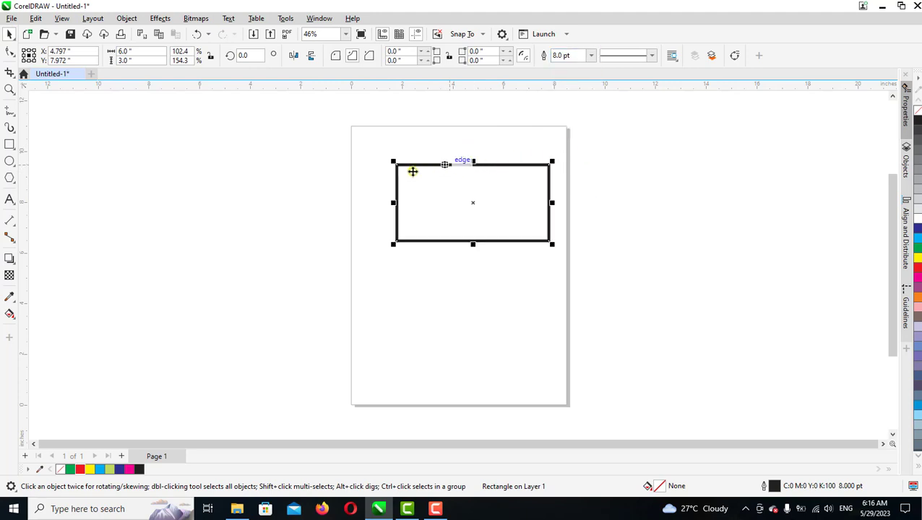
{"action": "left_click", "coordinate": [652, 56]}
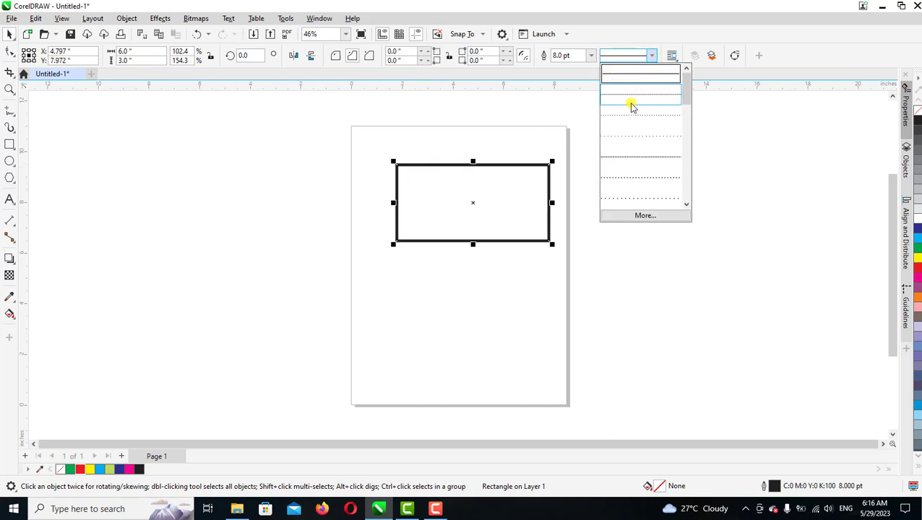
{"action": "left_click", "coordinate": [631, 97]}
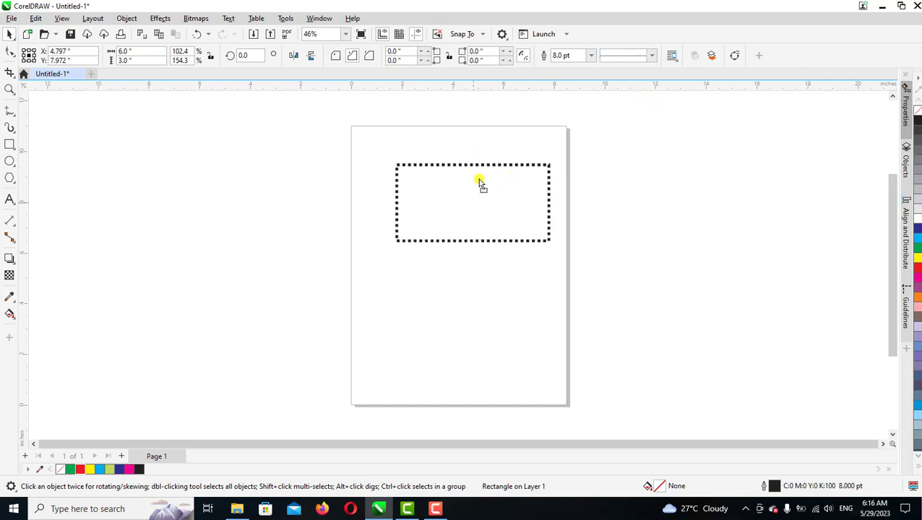
{"action": "mouse_move", "coordinate": [476, 206]}
{"action": "left_mouse_down"}
{"action": "mouse_move", "coordinate": [483, 177]}
{"action": "mouse_move", "coordinate": [503, 213]}
{"action": "mouse_move", "coordinate": [490, 214]}
{"action": "mouse_move", "coordinate": [492, 206]}
{"action": "left_mouse_up"}
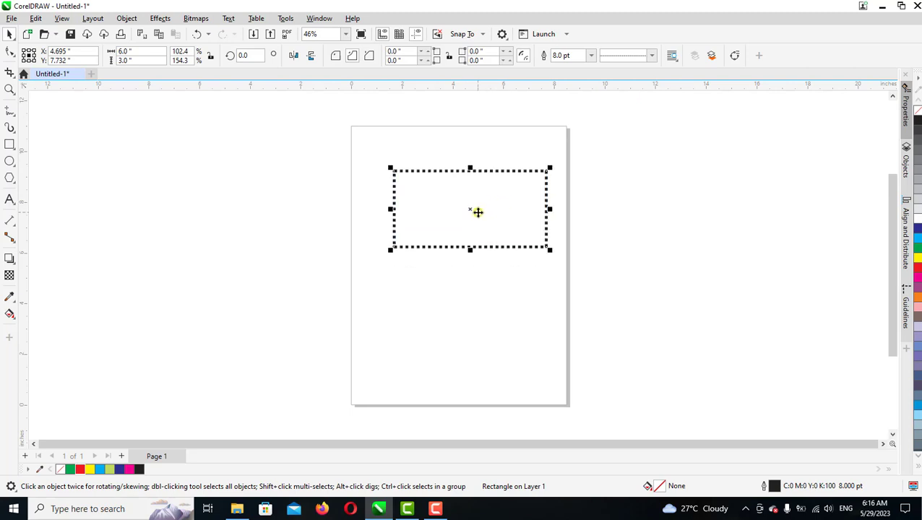
{"action": "key", "text": "Delete"}
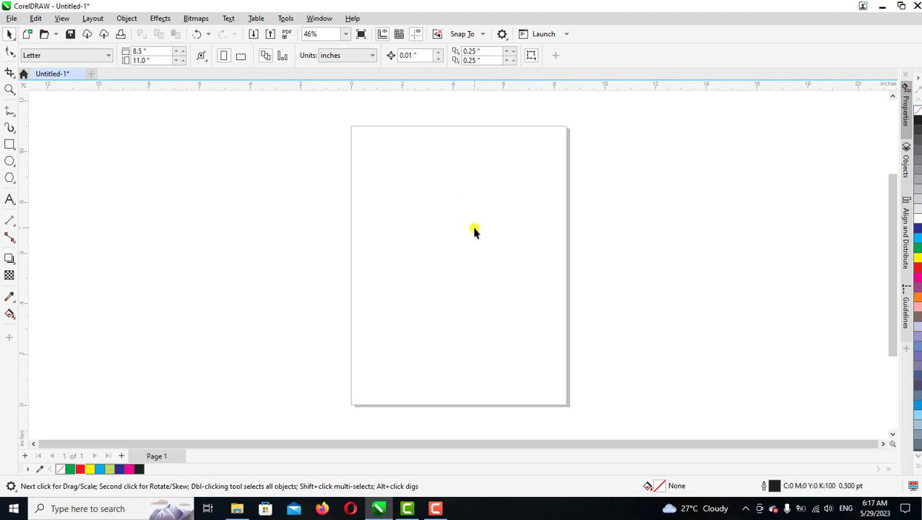
{"action": "left_click", "coordinate": [10, 145]}
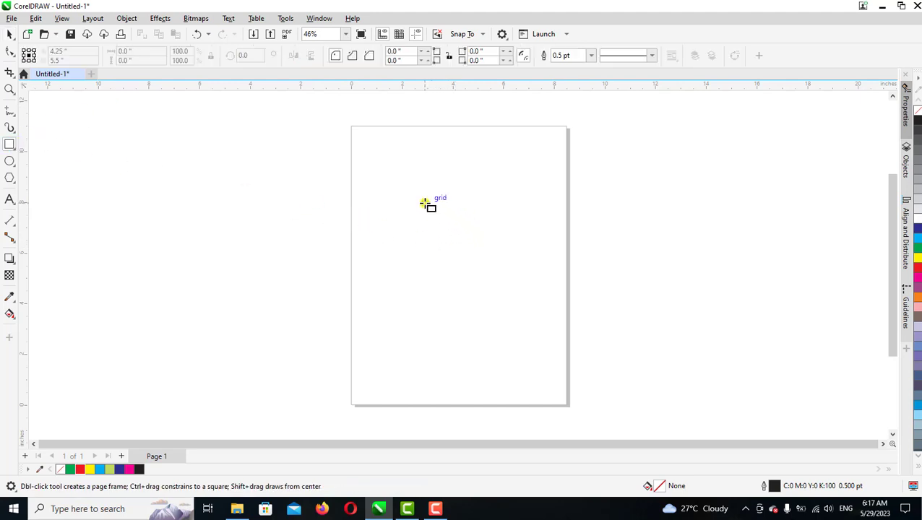
{"action": "mouse_move", "coordinate": [426, 202]}
{"action": "left_mouse_down"}
{"action": "mouse_move", "coordinate": [431, 224]}
{"action": "mouse_move", "coordinate": [488, 230]}
{"action": "mouse_move", "coordinate": [494, 246]}
{"action": "left_mouse_up"}
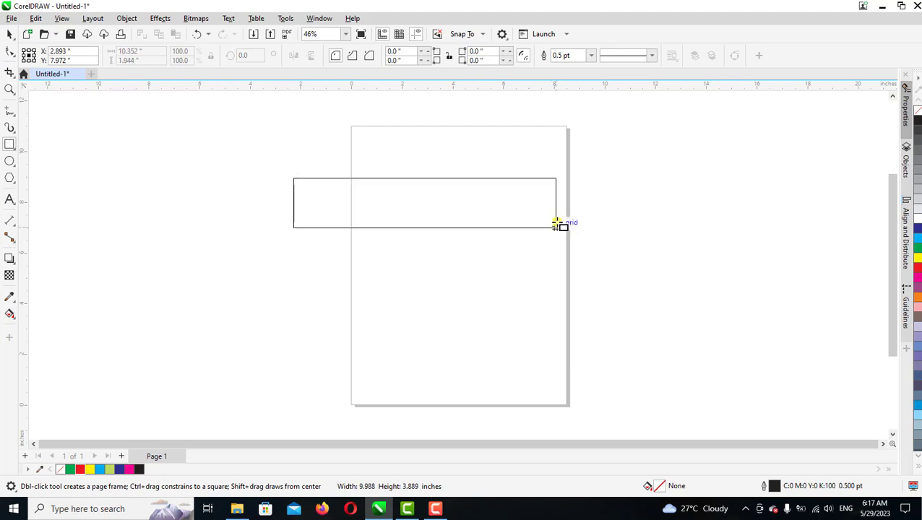
{"action": "mouse_move", "coordinate": [494, 246]}
{"action": "left_mouse_down"}
{"action": "mouse_move", "coordinate": [554, 243]}
{"action": "mouse_move", "coordinate": [554, 226]}
{"action": "mouse_move", "coordinate": [534, 250]}
{"action": "mouse_move", "coordinate": [488, 262]}
{"action": "left_mouse_up"}
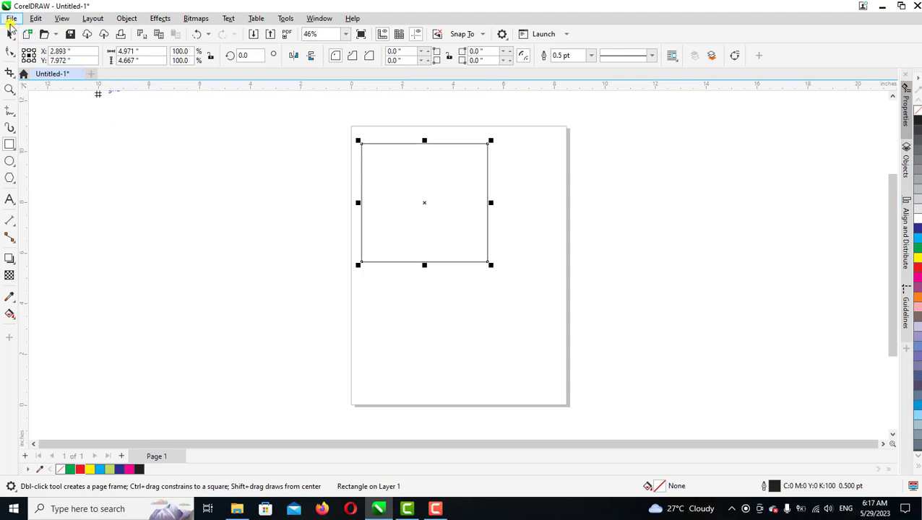
{"action": "left_click", "coordinate": [11, 34]}
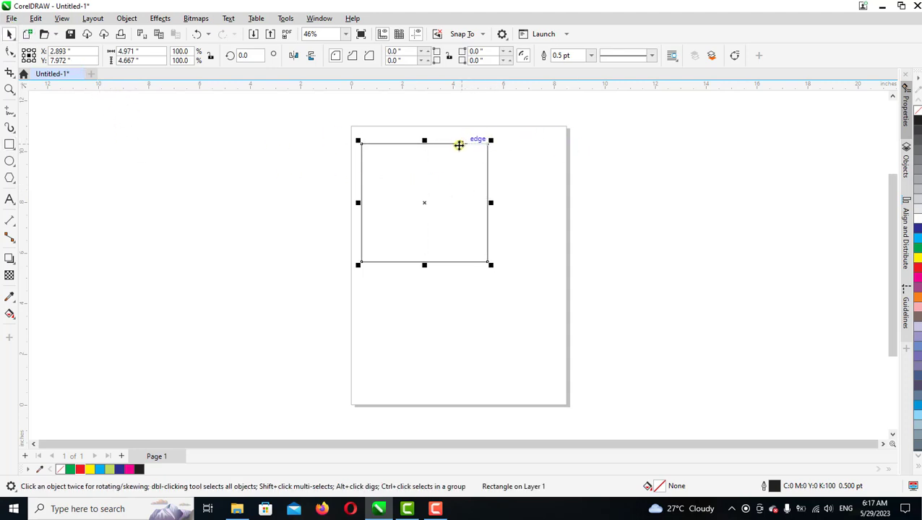
{"action": "left_click", "coordinate": [450, 145]}
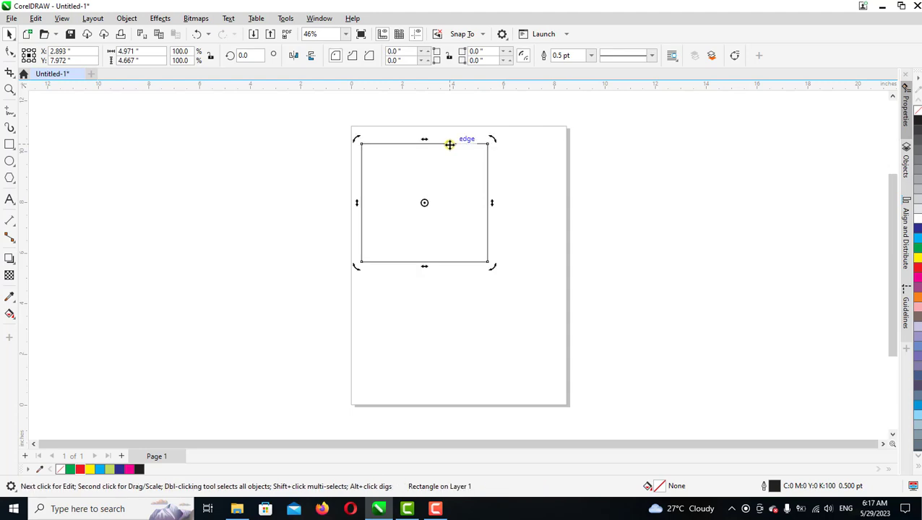
{"action": "key", "text": "Delete"}
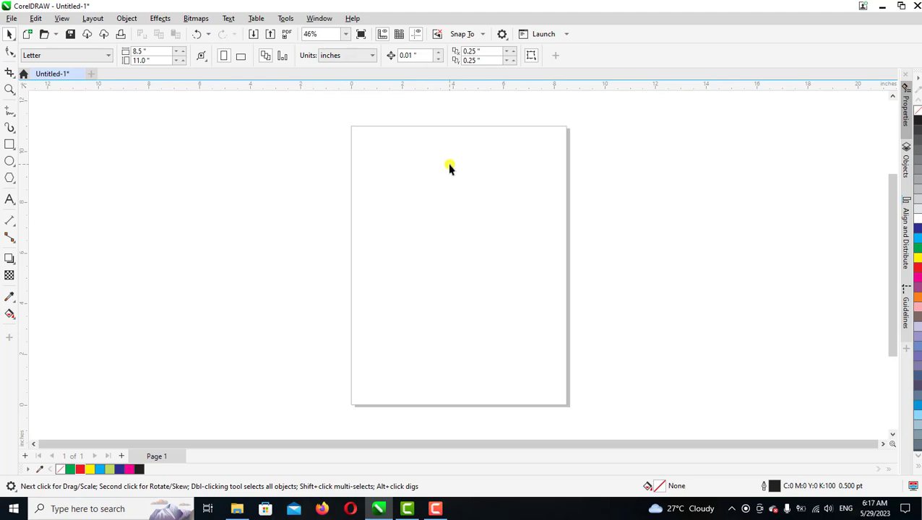
{"action": "left_click", "coordinate": [10, 144]}
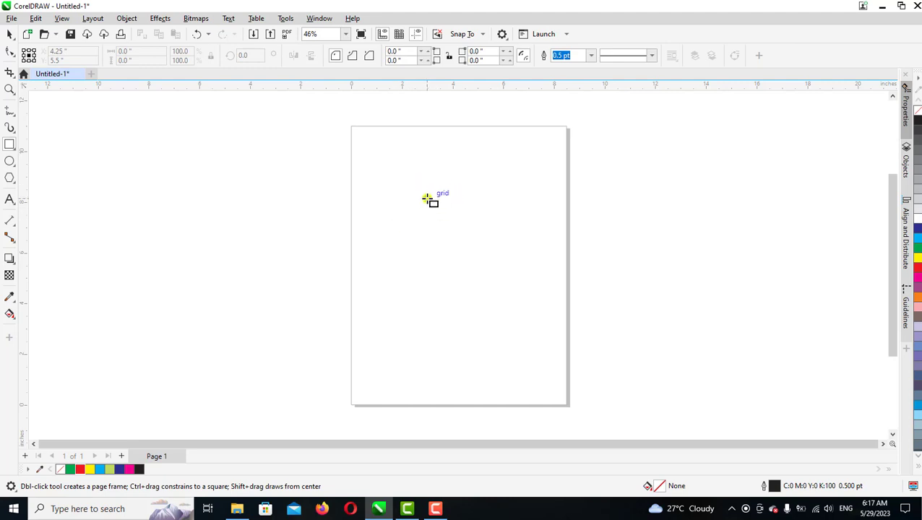
{"action": "mouse_move", "coordinate": [424, 196]}
{"action": "left_mouse_down"}
{"action": "mouse_move", "coordinate": [500, 315]}
{"action": "mouse_move", "coordinate": [482, 273]}
{"action": "mouse_move", "coordinate": [526, 322]}
{"action": "mouse_move", "coordinate": [497, 275]}
{"action": "mouse_move", "coordinate": [517, 292]}
{"action": "mouse_move", "coordinate": [536, 318]}
{"action": "mouse_move", "coordinate": [513, 310]}
{"action": "mouse_move", "coordinate": [527, 318]}
{"action": "left_mouse_up"}
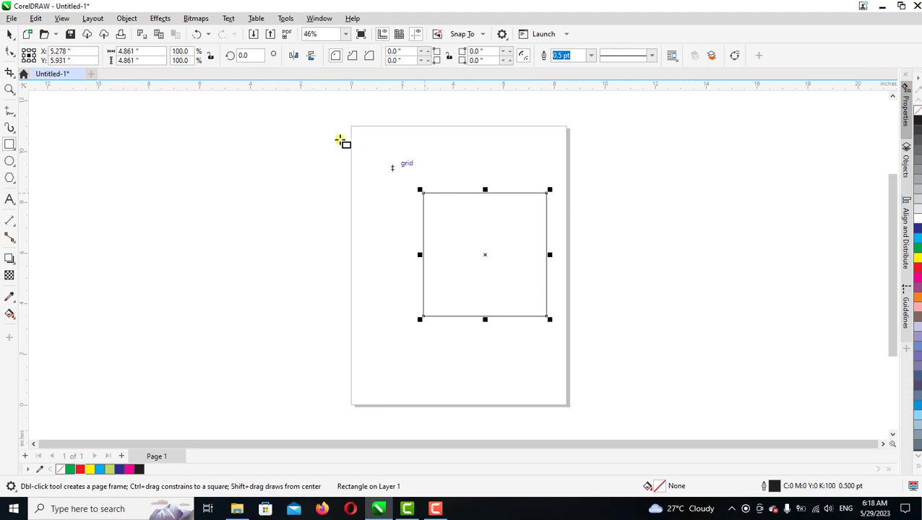
{"action": "left_click", "coordinate": [128, 51]}
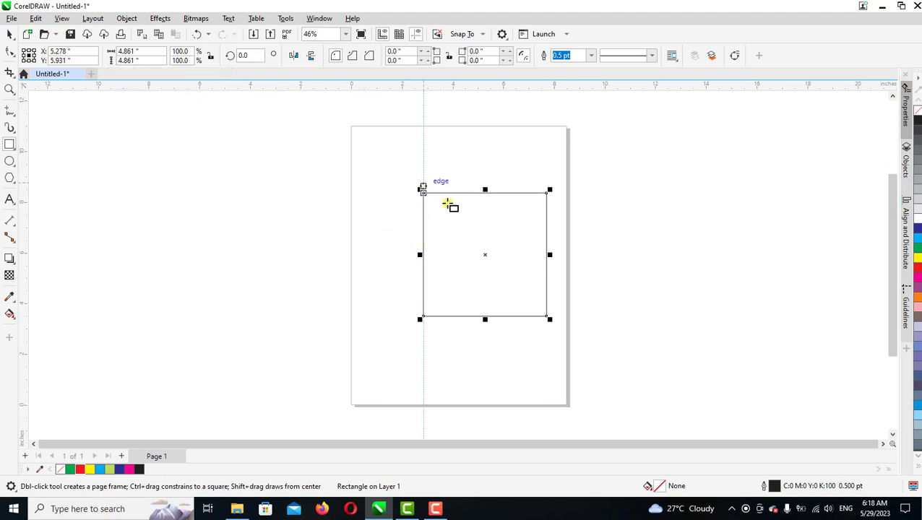
{"action": "left_click", "coordinate": [9, 34]}
{"action": "left_click_drag", "start_coordinate": [550, 229], "coordinate": [482, 207]}
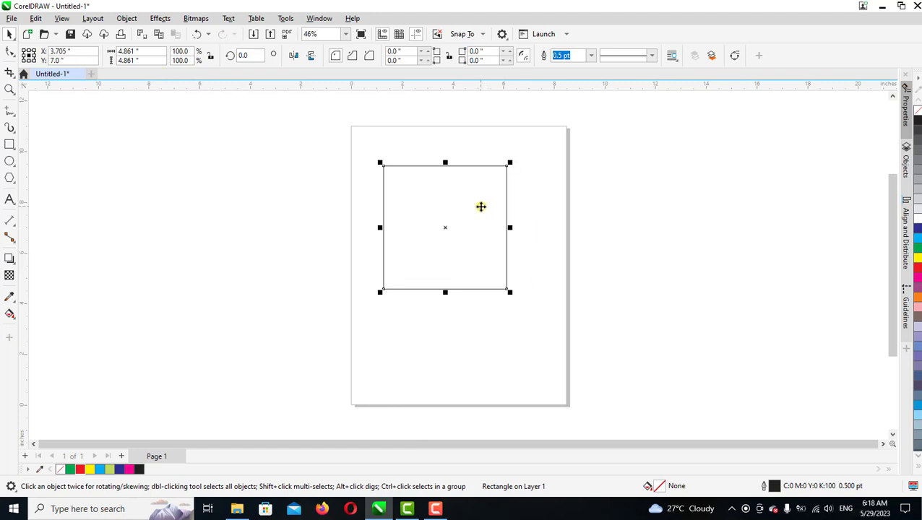
{"action": "key", "text": "Delete"}
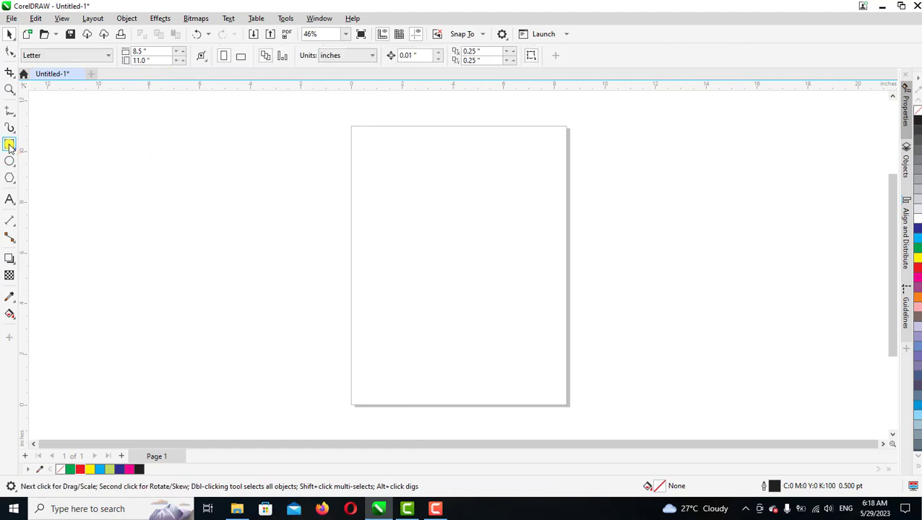
{"action": "left_click", "coordinate": [10, 147]}
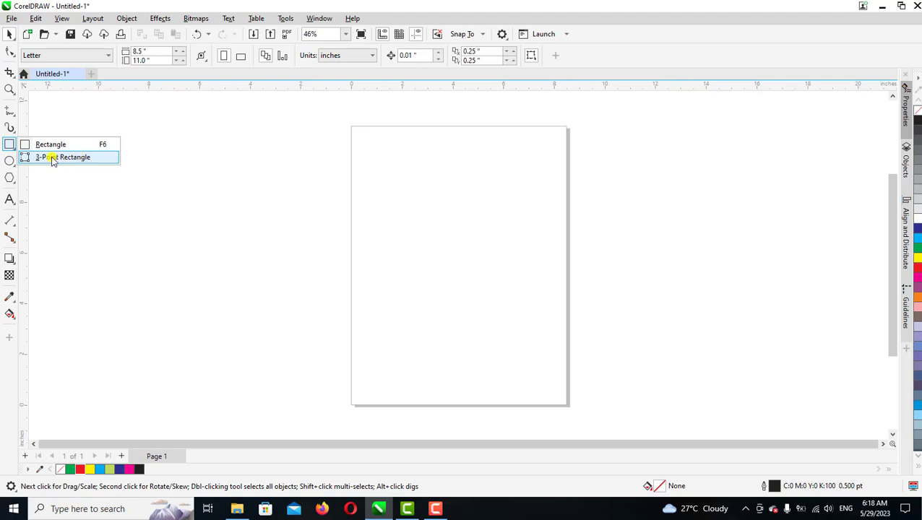
{"action": "left_click", "coordinate": [62, 157]}
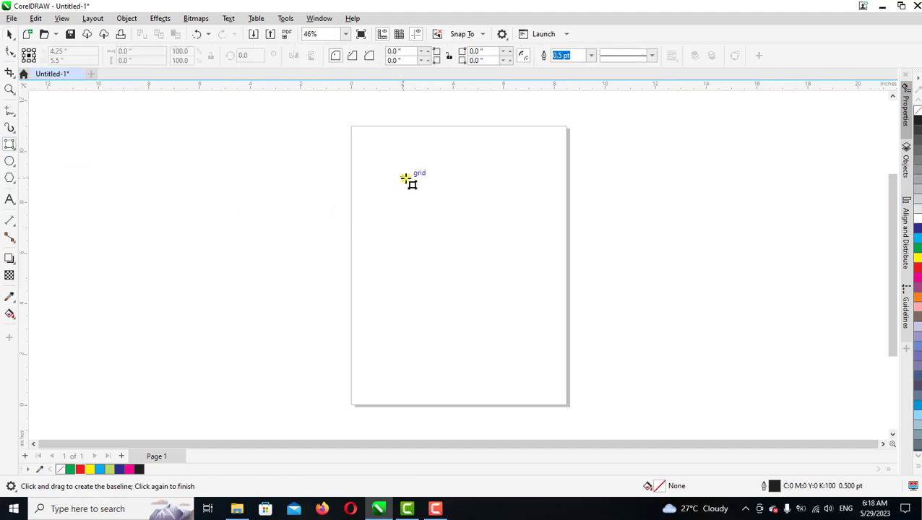
{"action": "mouse_move", "coordinate": [408, 177]}
{"action": "left_mouse_down"}
{"action": "mouse_move", "coordinate": [480, 188]}
{"action": "mouse_move", "coordinate": [407, 307]}
{"action": "left_mouse_up"}
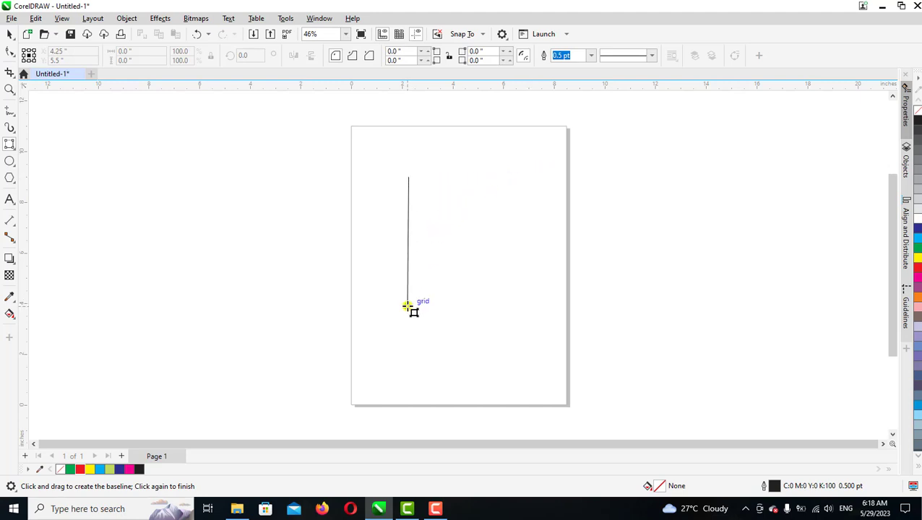
{"action": "left_click_drag", "start_coordinate": [408, 307], "coordinate": [408, 307]}
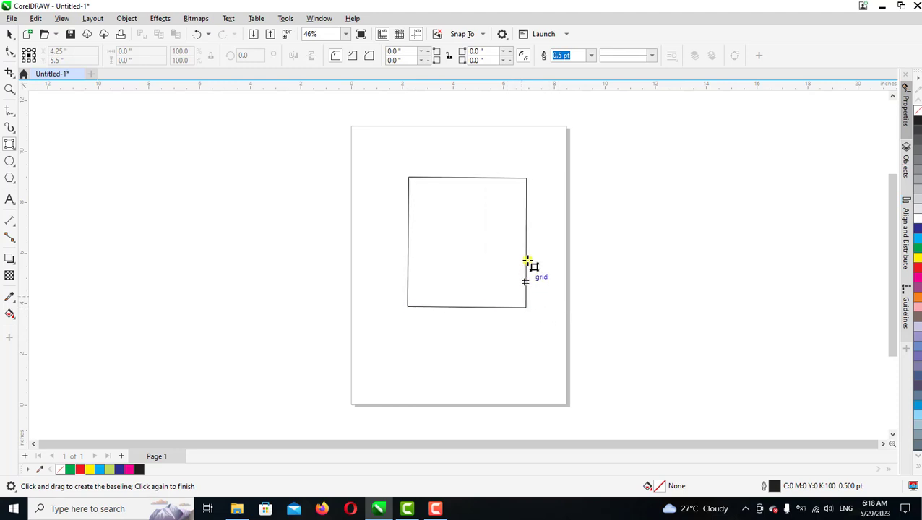
{"action": "left_click", "coordinate": [541, 308]}
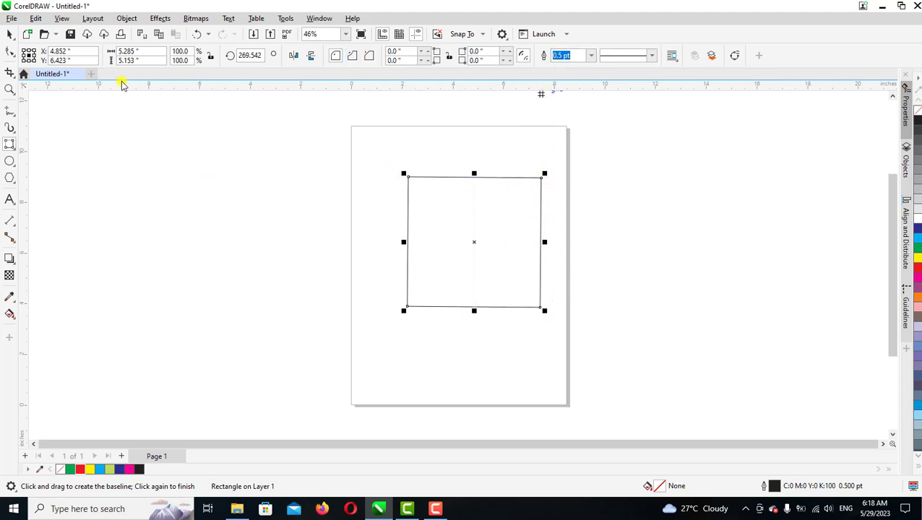
{"action": "left_click", "coordinate": [11, 36]}
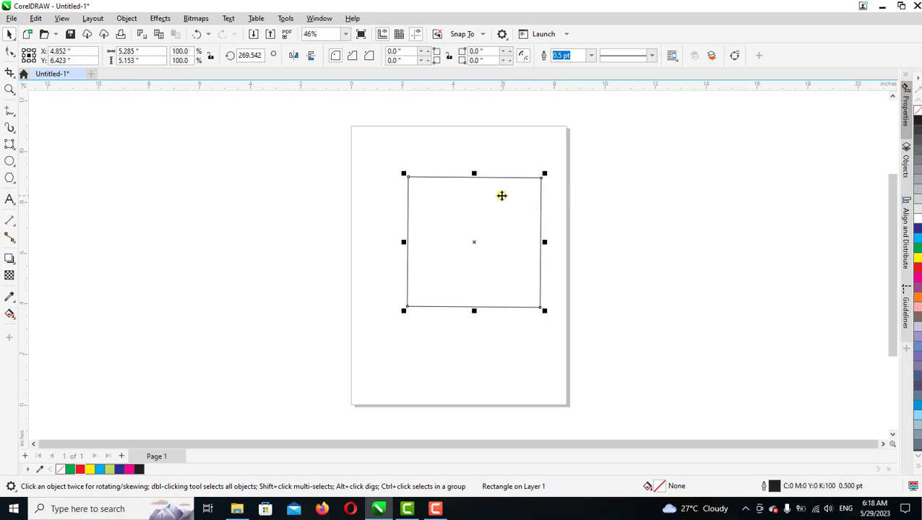
{"action": "left_click_drag", "start_coordinate": [499, 199], "coordinate": [485, 187]}
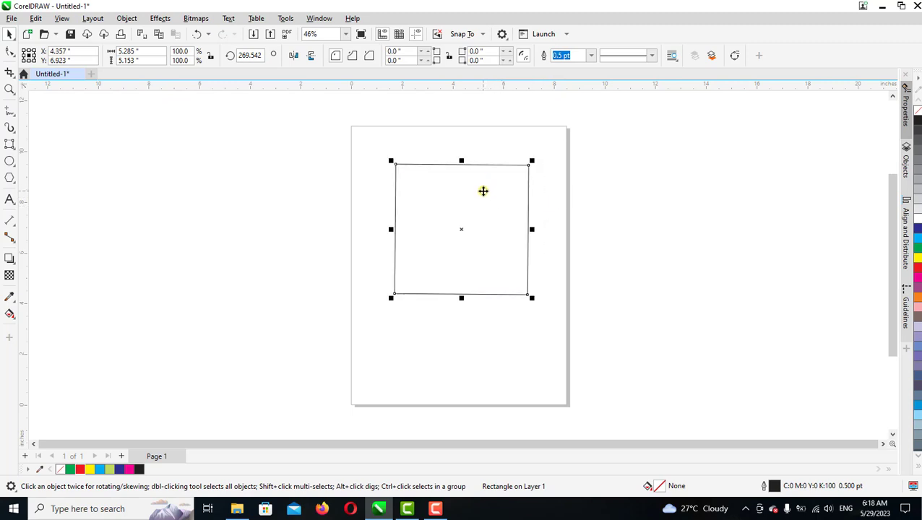
{"action": "key", "text": "Delete"}
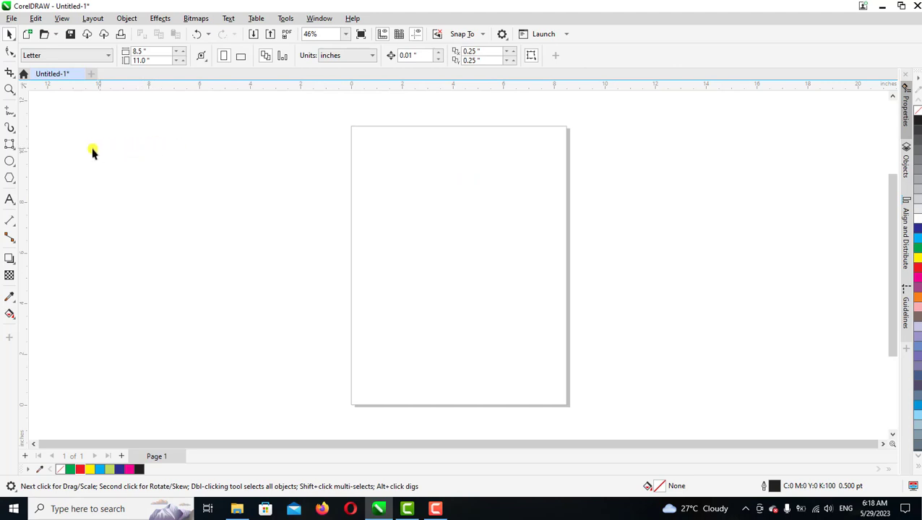
{"action": "left_click", "coordinate": [10, 143]}
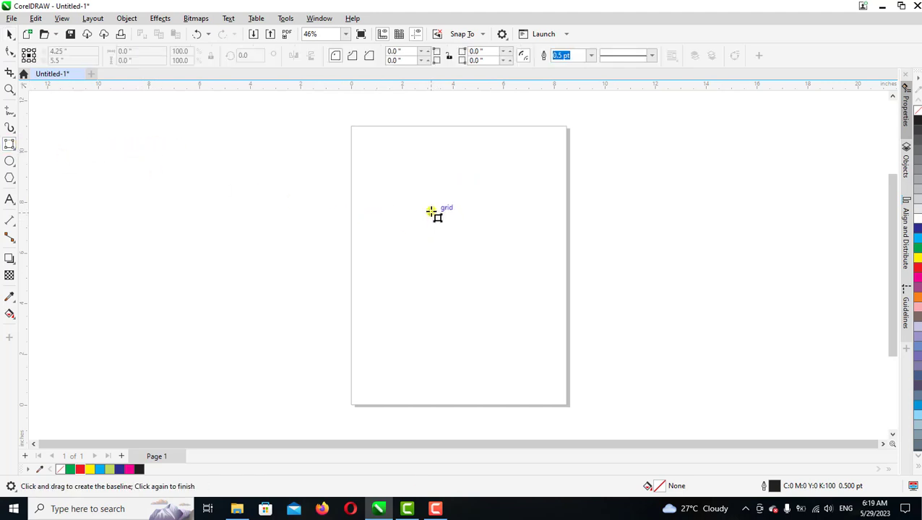
{"action": "left_click_drag", "start_coordinate": [431, 212], "coordinate": [430, 299]}
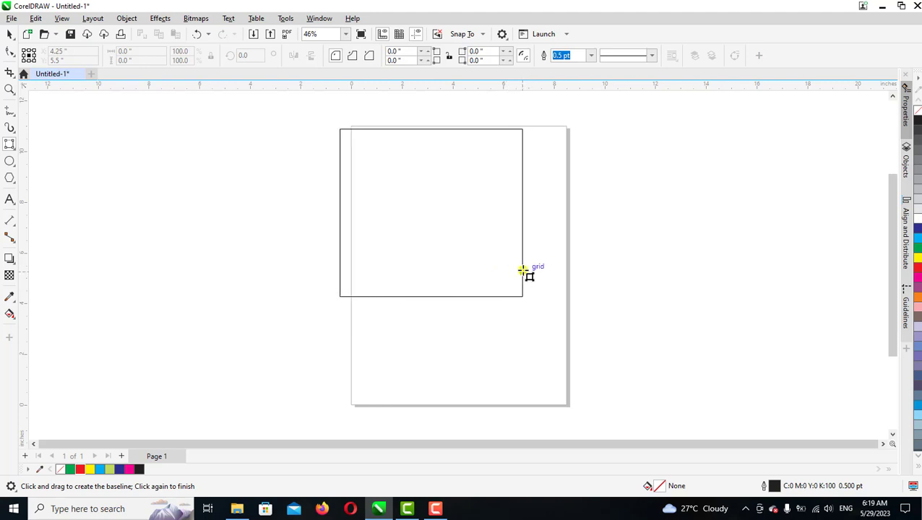
{"action": "left_click", "coordinate": [523, 270]}
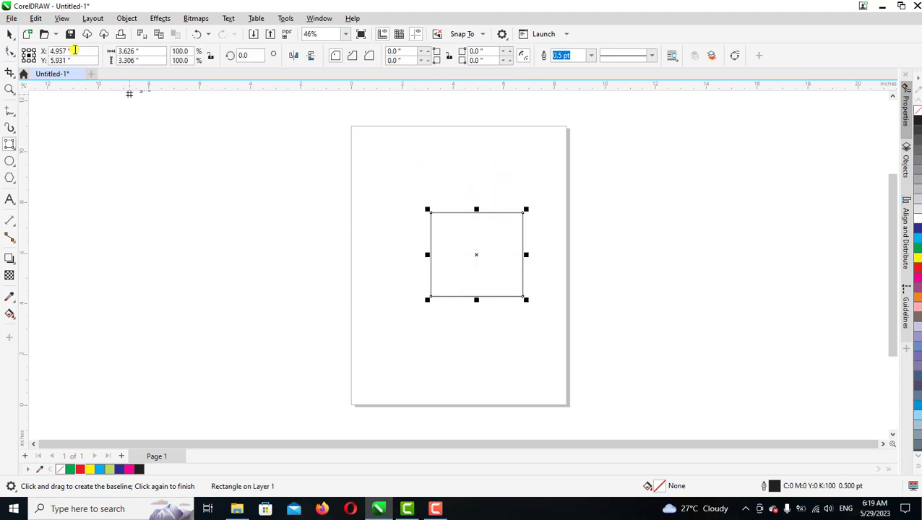
{"action": "left_click", "coordinate": [10, 34]}
{"action": "left_click_drag", "start_coordinate": [500, 232], "coordinate": [485, 222]}
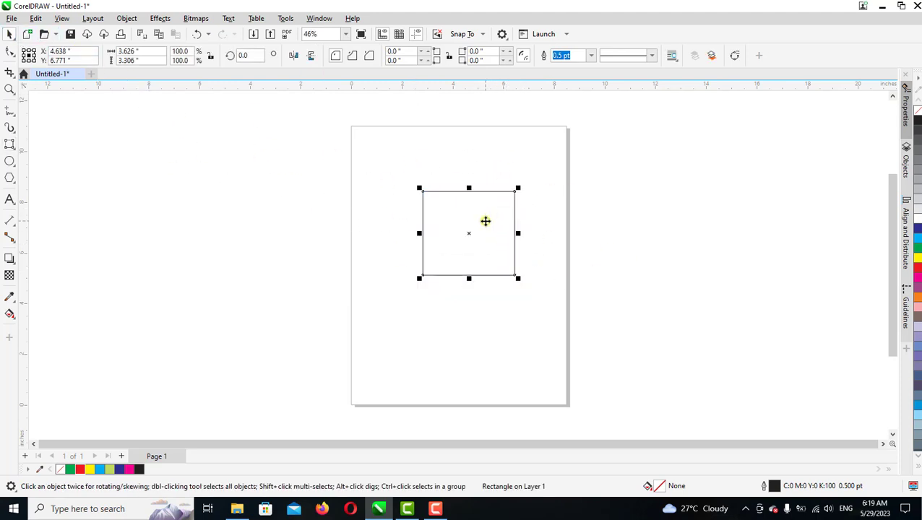
{"action": "key", "text": "Delete"}
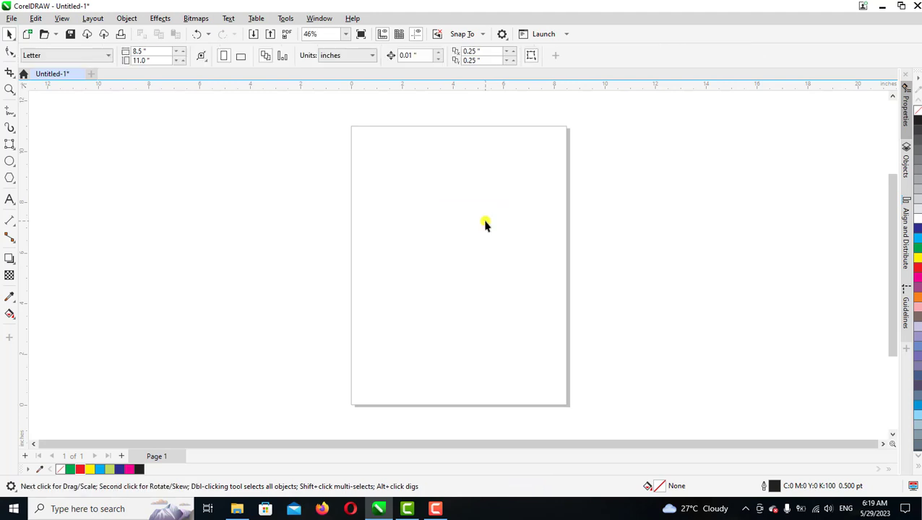
{"action": "left_click", "coordinate": [9, 143]}
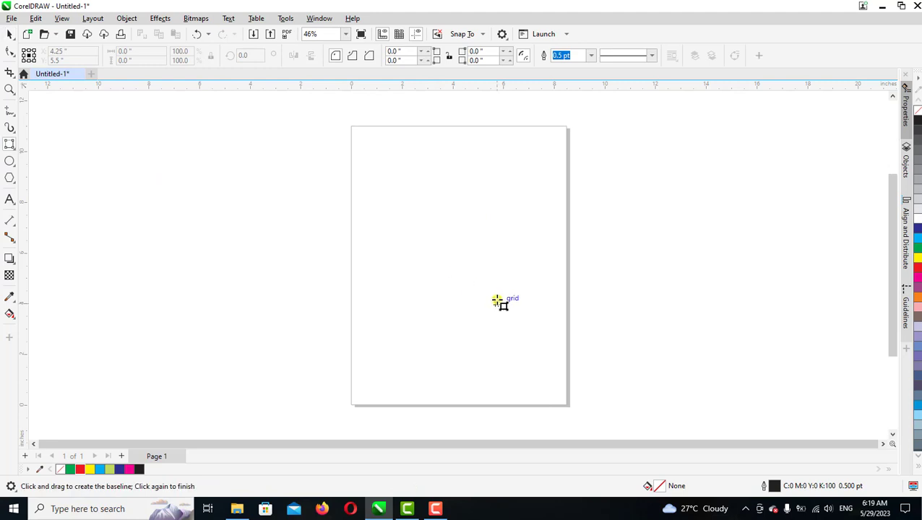
{"action": "left_click_drag", "start_coordinate": [422, 196], "coordinate": [426, 307]}
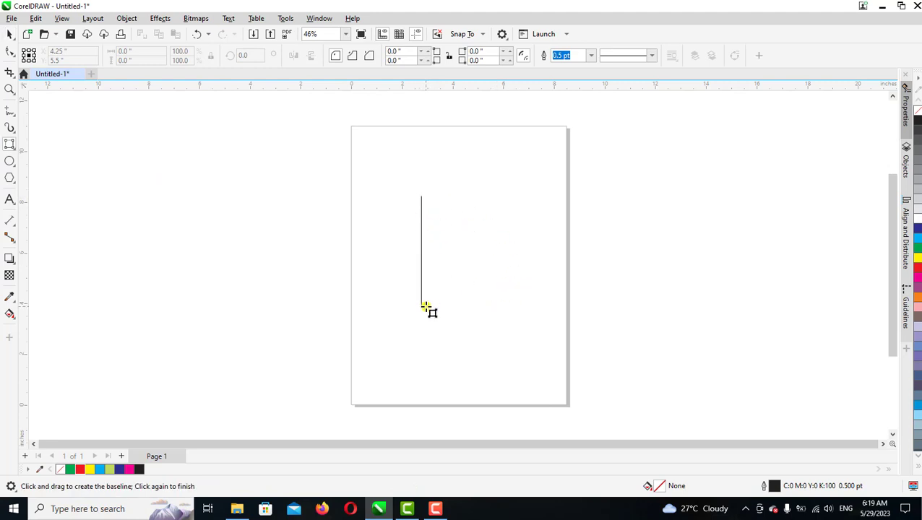
{"action": "left_click", "coordinate": [529, 307]}
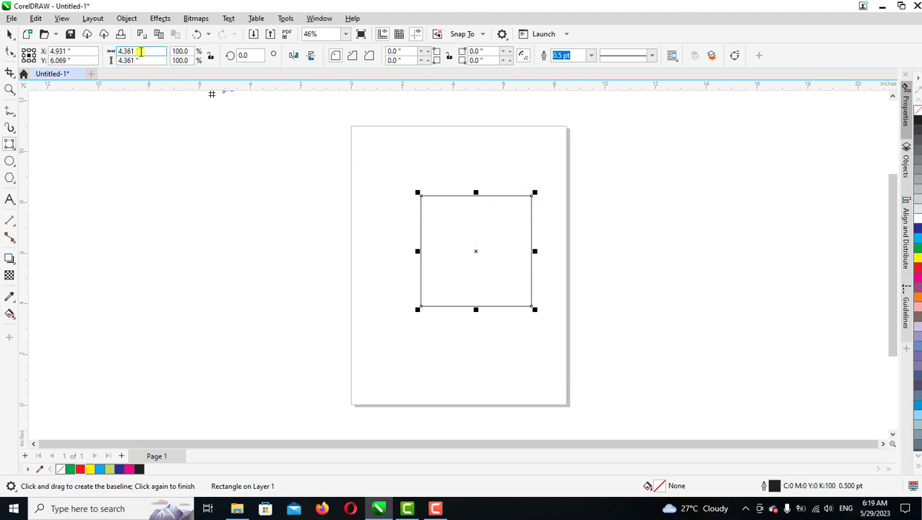
{"action": "left_click", "coordinate": [9, 34]}
{"action": "left_click_drag", "start_coordinate": [525, 190], "coordinate": [477, 196]}
{"action": "key", "text": "Delete"}
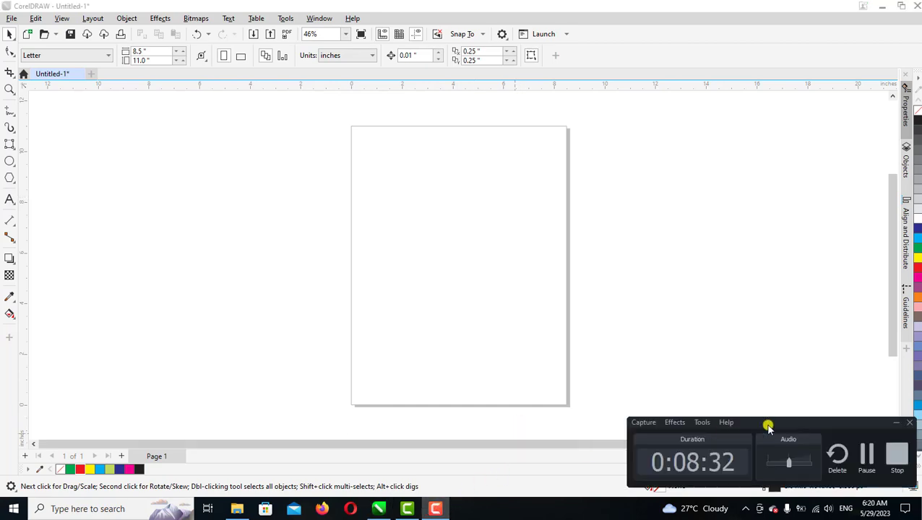
{"action": "left_click", "coordinate": [435, 509]}
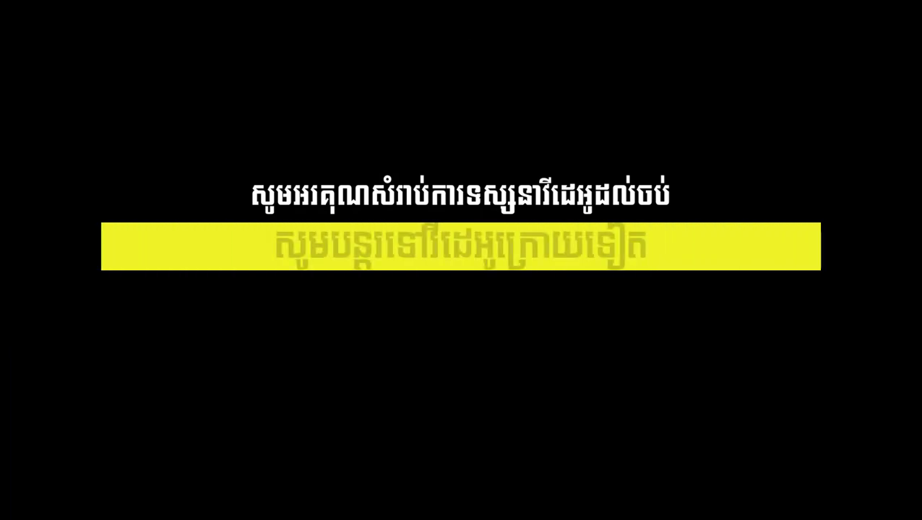